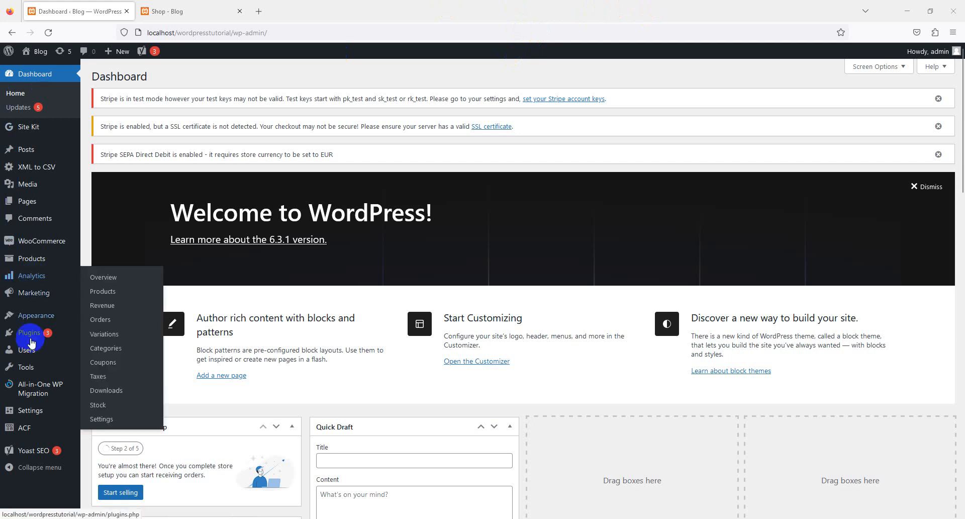
Open the page for adding new plugins and search for "packing slip"
mouse_move(30, 332)
left_click(101, 363)
left_click(110, 348)
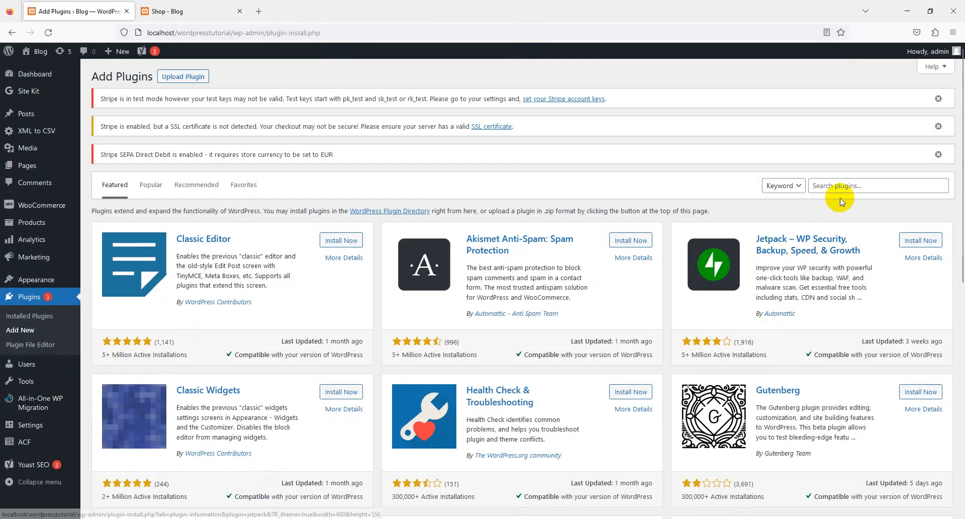
left_click(842, 189)
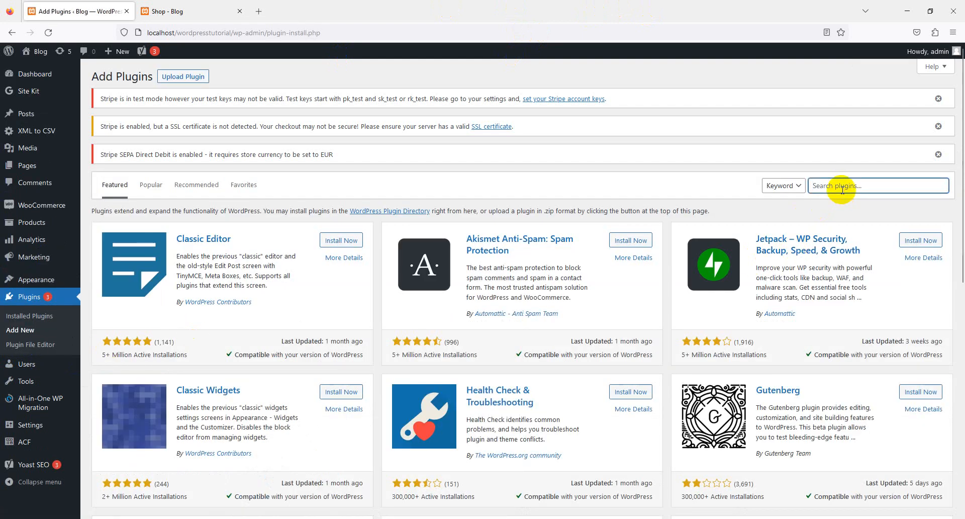
type("pac")
type("k")
key("BackSpace")
type("cking s")
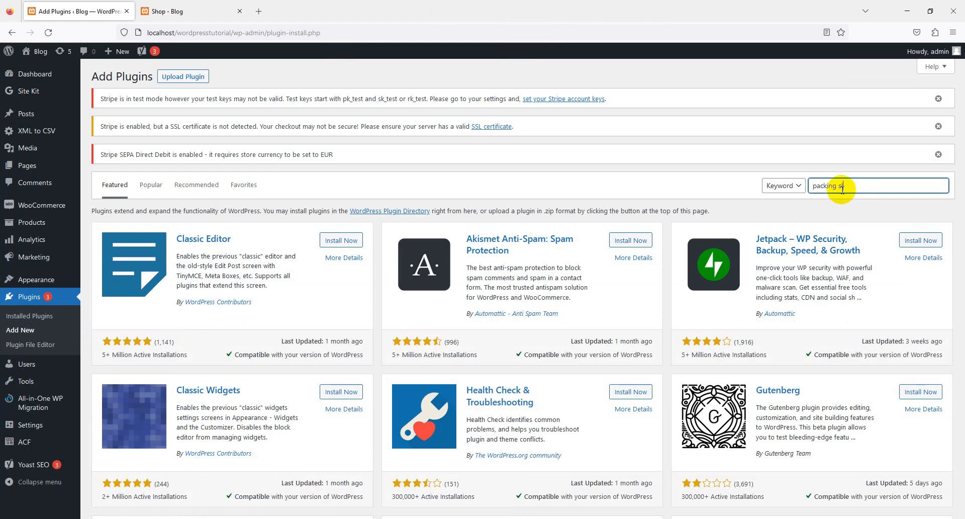
type("lip")
key("Return")
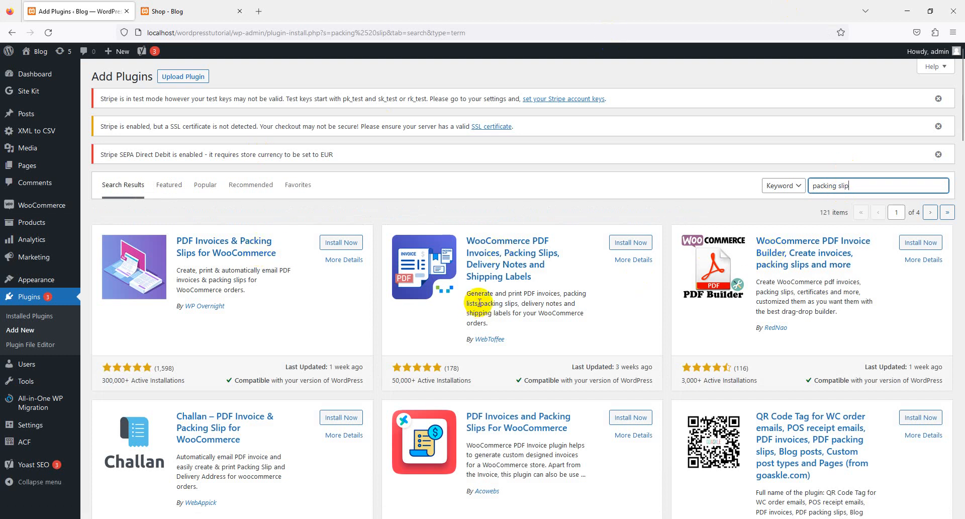
Compare the packing slip plugins by their active installations and last update dates
scroll(256, 422, "down", 3)
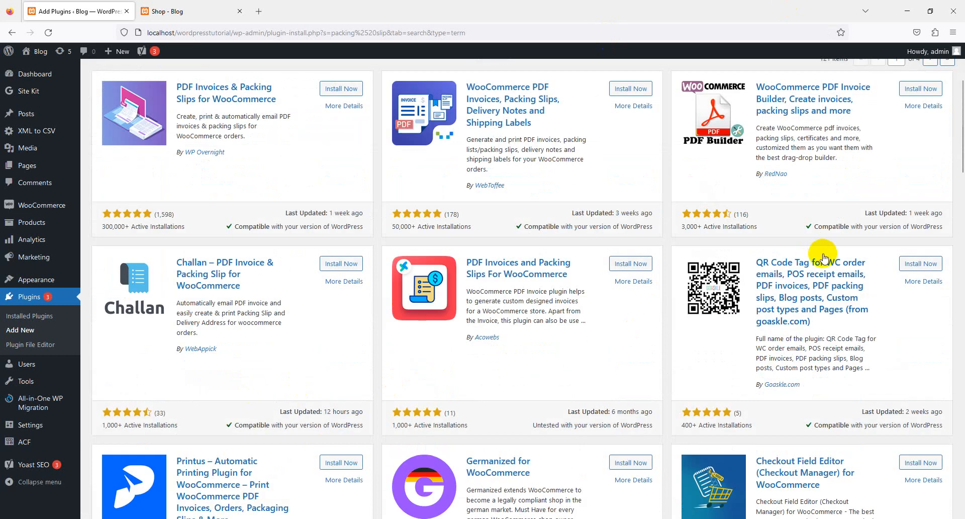
scroll(718, 275, "up", 3)
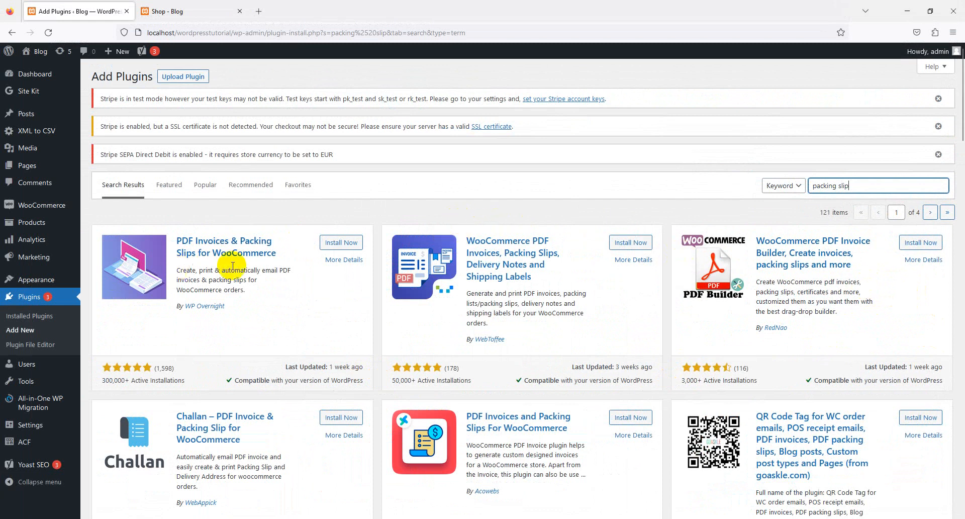
triple_click(115, 382)
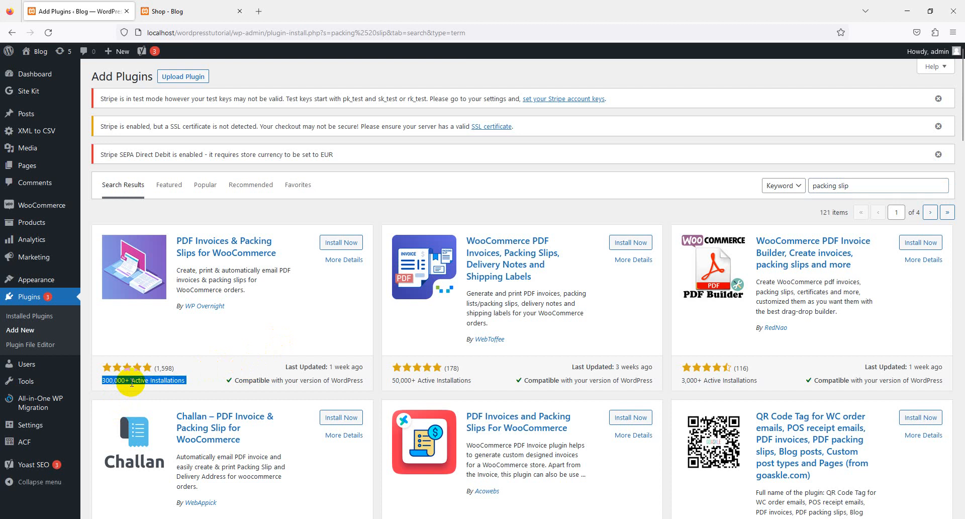
triple_click(417, 381)
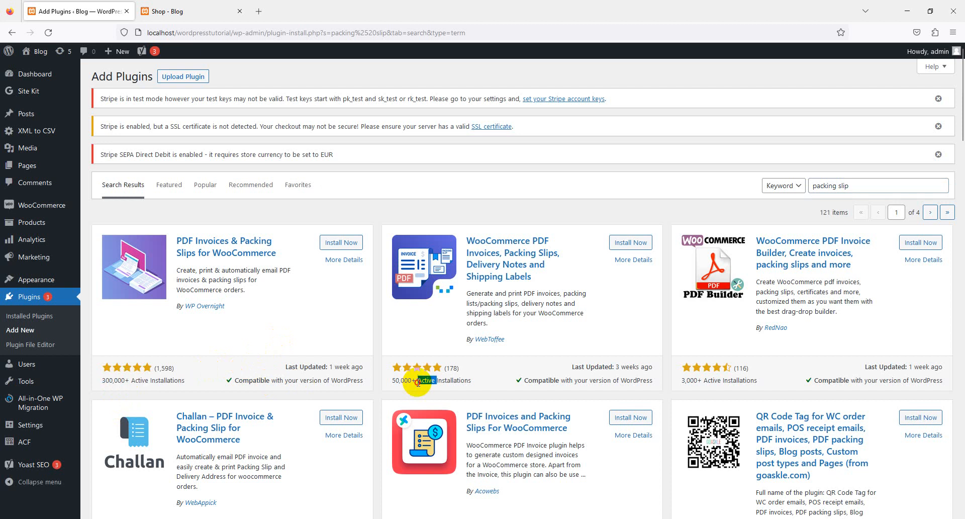
double_click(739, 380)
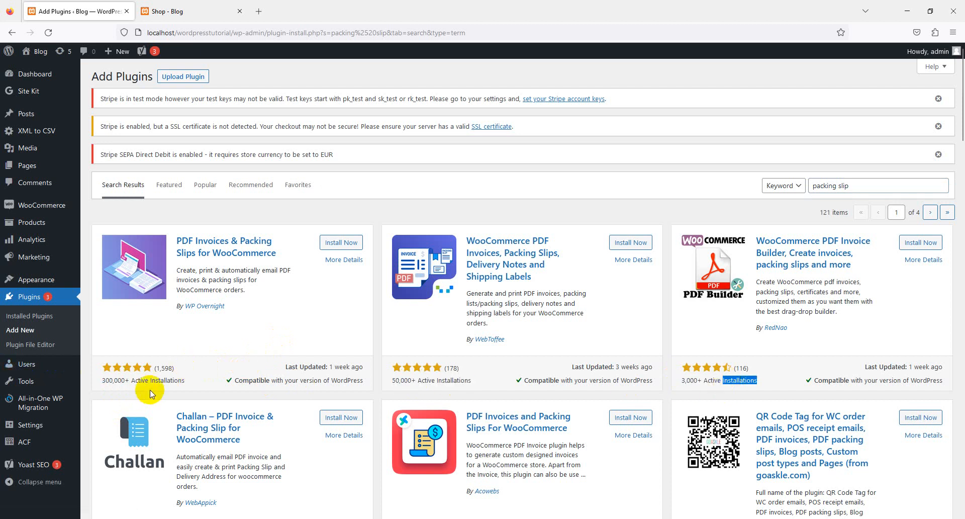
double_click(162, 380)
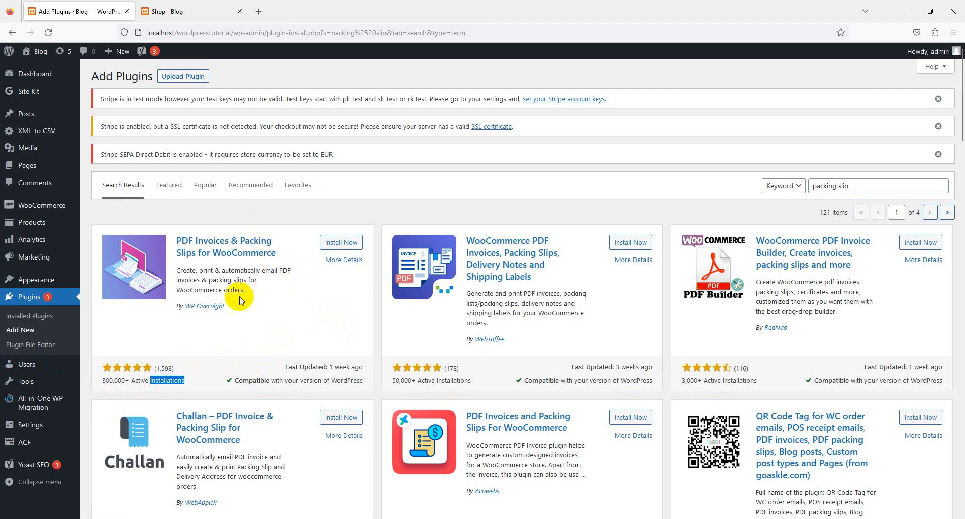
triple_click(329, 365)
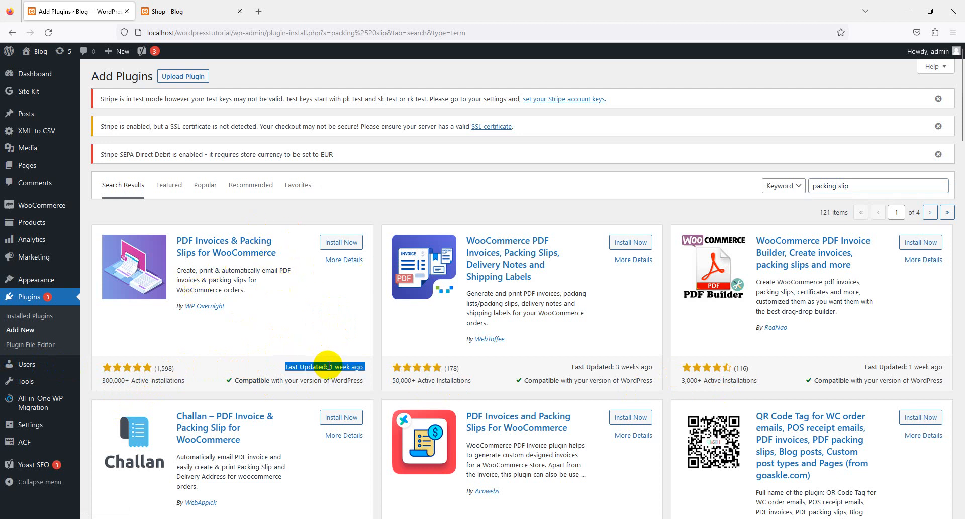
triple_click(598, 366)
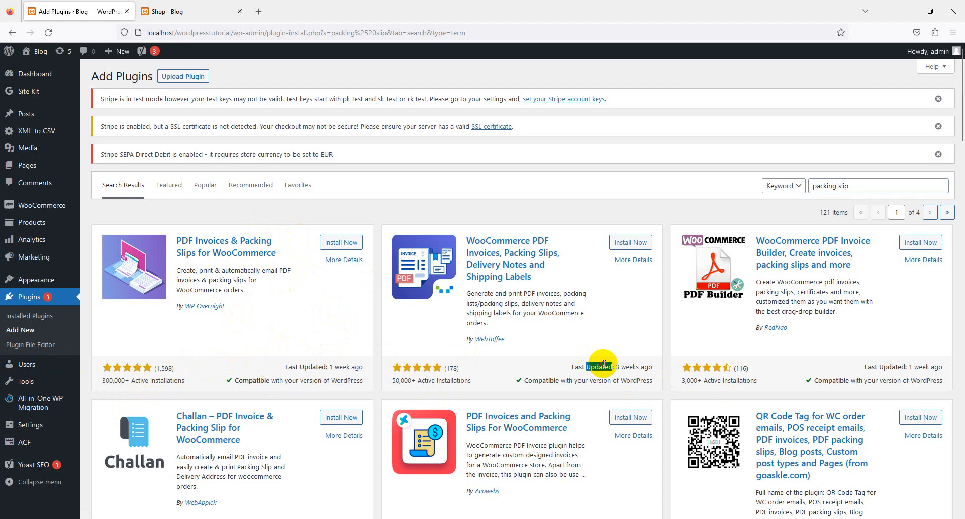
triple_click(925, 368)
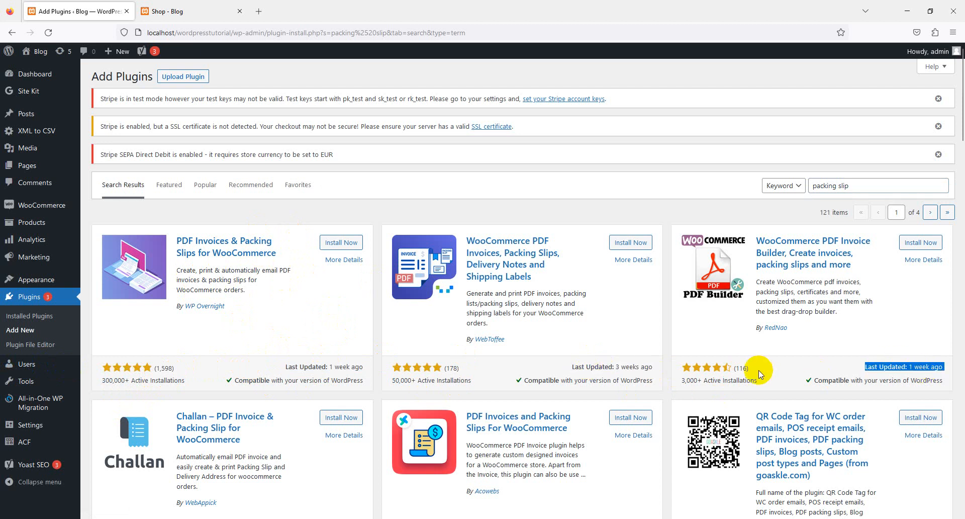
triple_click(166, 380)
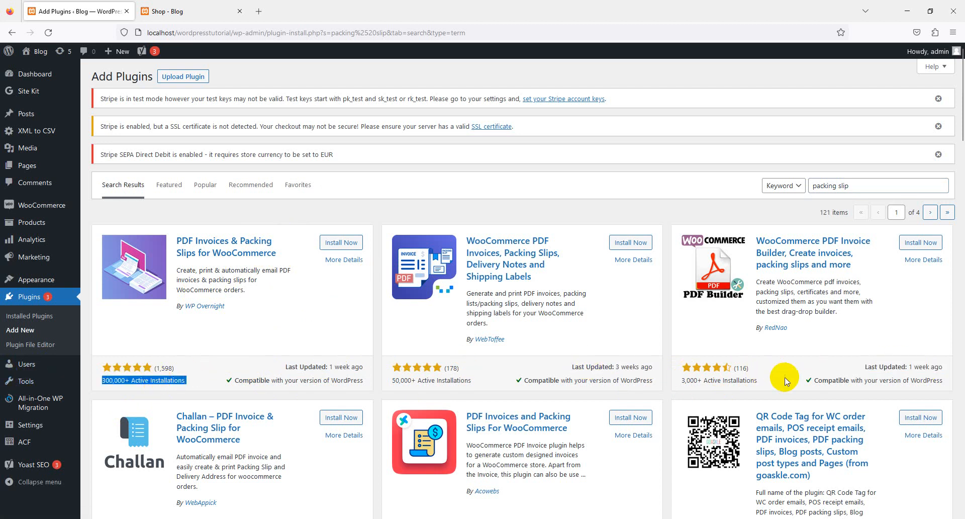
Install and activate the PDF Invoices & Packing Slips for WooCommerce plugin by WP Overnight
left_click(346, 243)
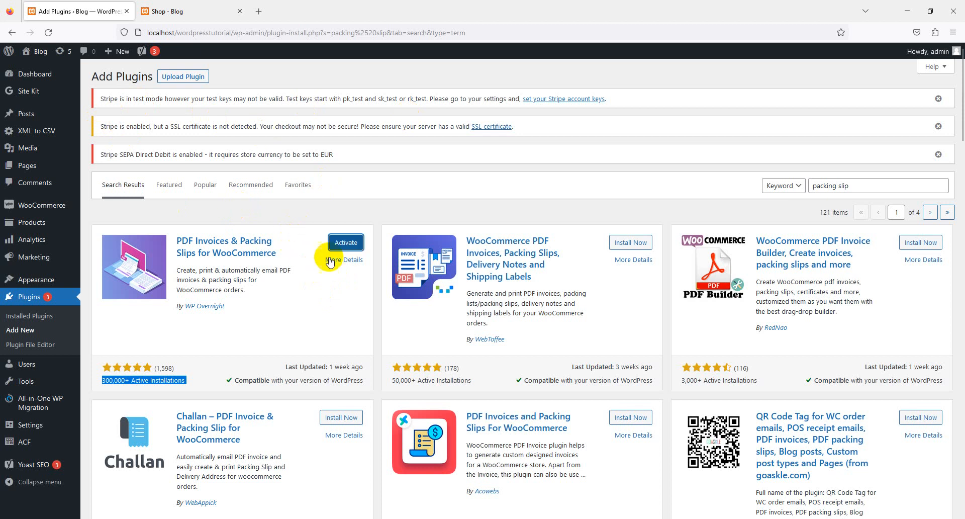
left_click(338, 248)
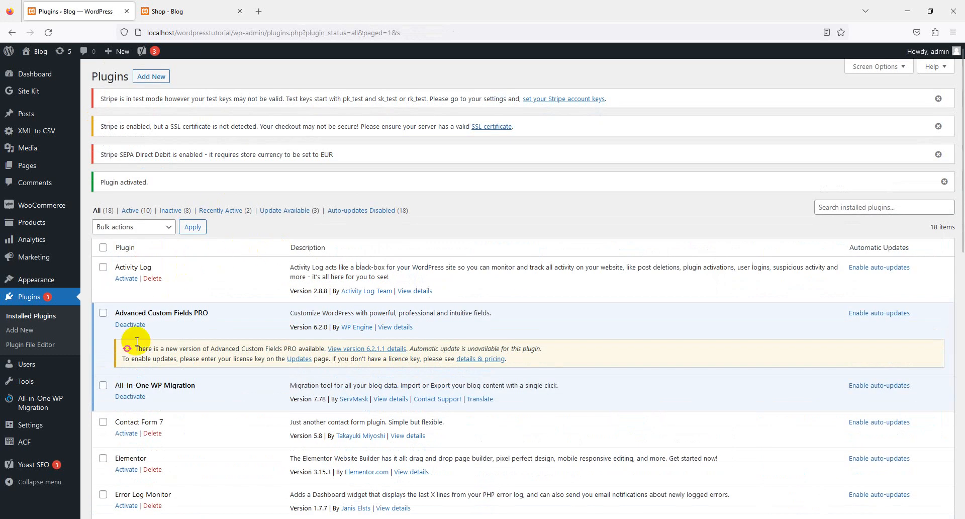
Deactivate the WooCommerce Stripe Gateway plugin in the list of installed plugins
scroll(134, 377, "down", 8)
scroll(136, 381, "down", 3)
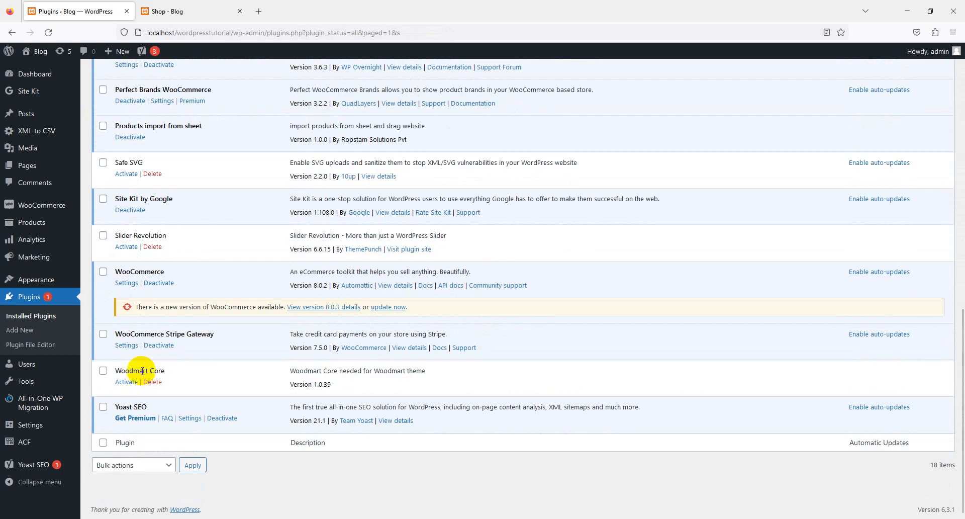
left_click(158, 344)
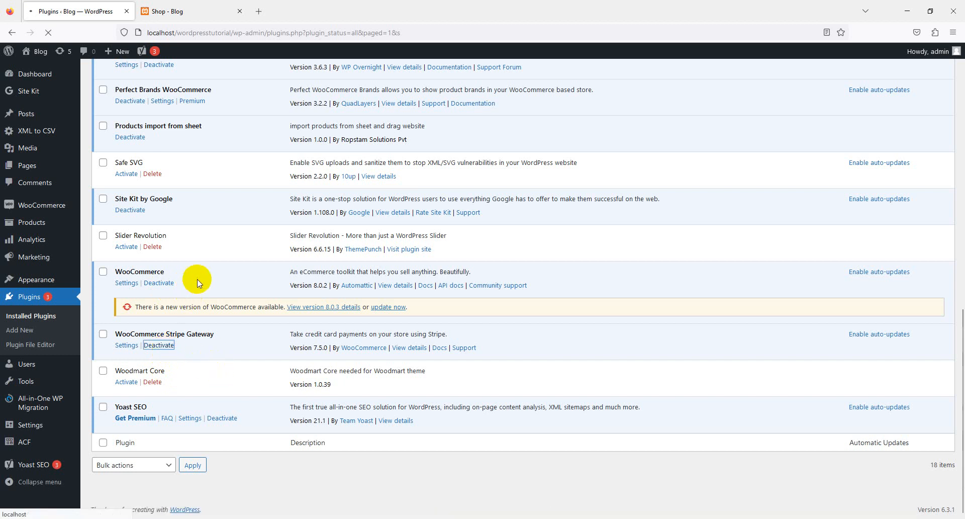
Open the settings of PDF Invoices & Packing Slips for WooCommerce and read the message in the document preview area
scroll(195, 279, "up", 2)
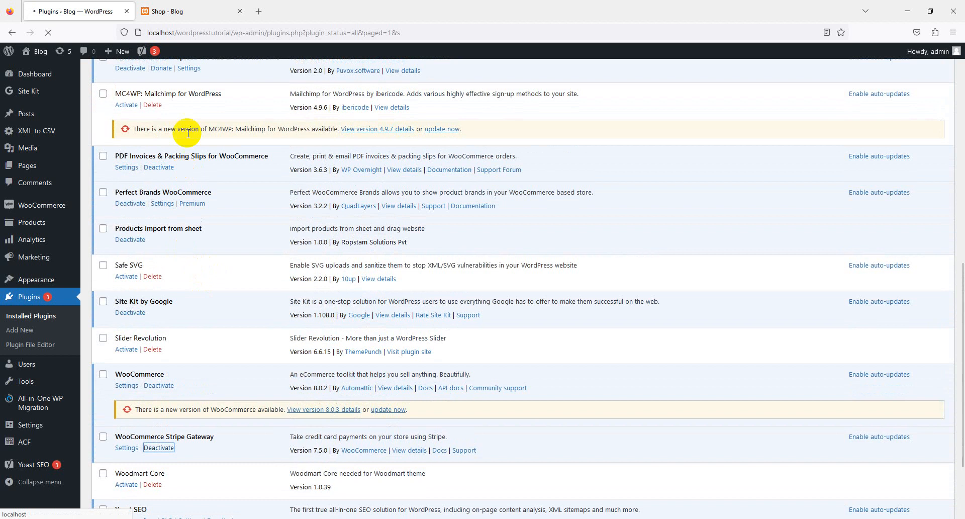
scroll(201, 176, "down", 5)
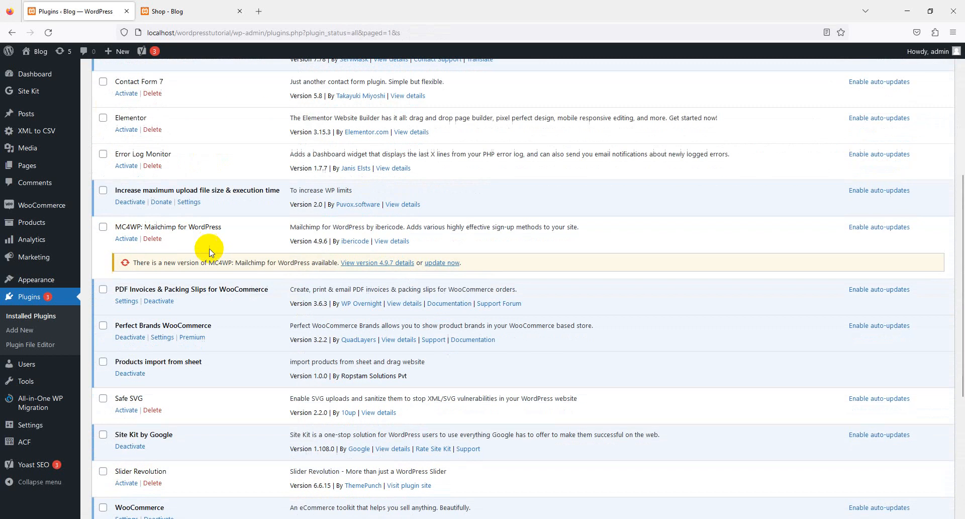
scroll(190, 198, "down", 2)
triple_click(183, 190)
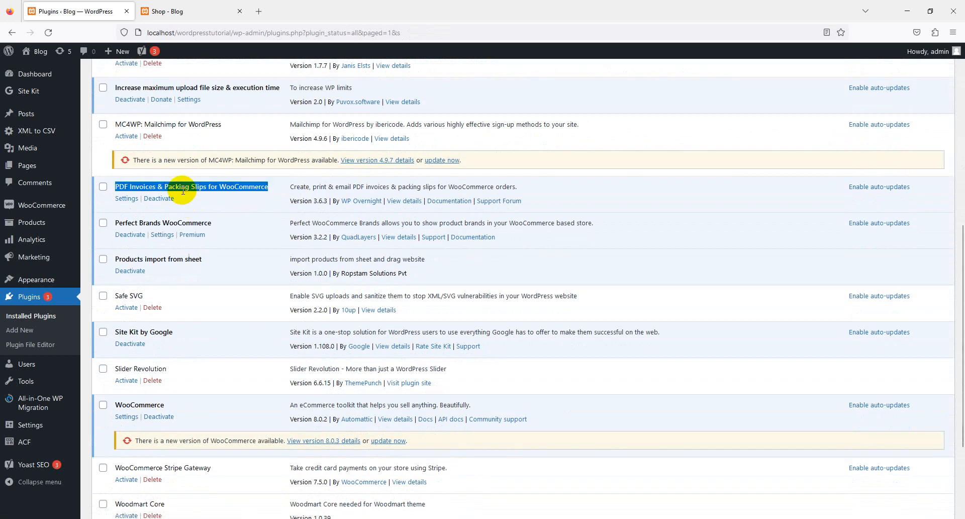
left_click(126, 199)
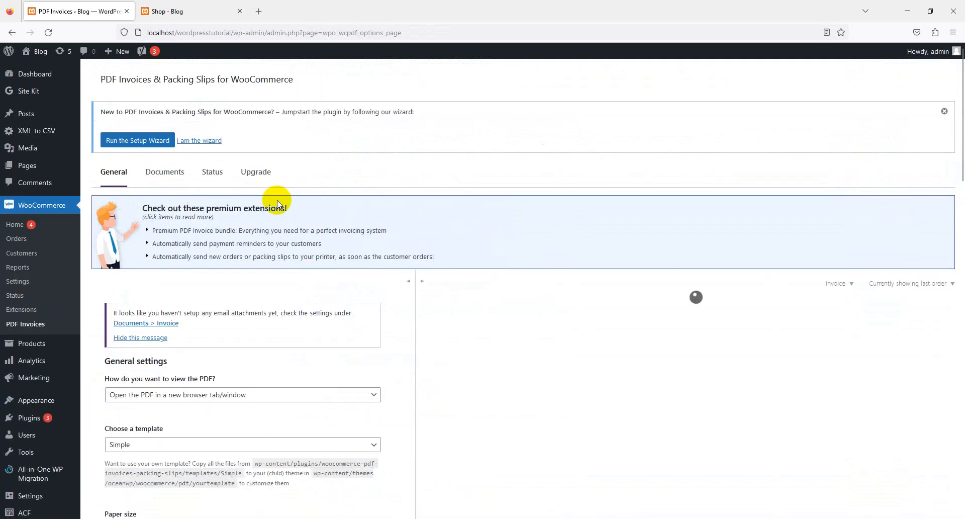
scroll(289, 201, "down", 1)
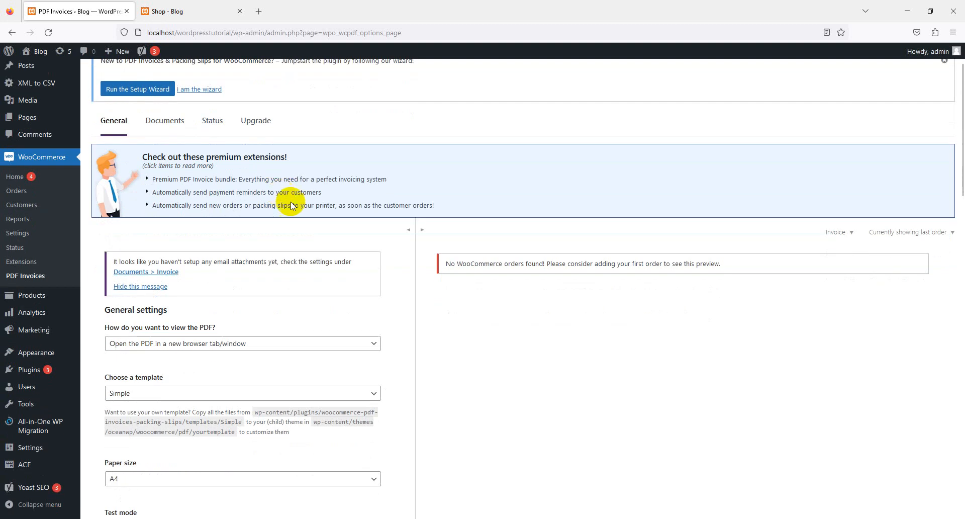
double_click(523, 264)
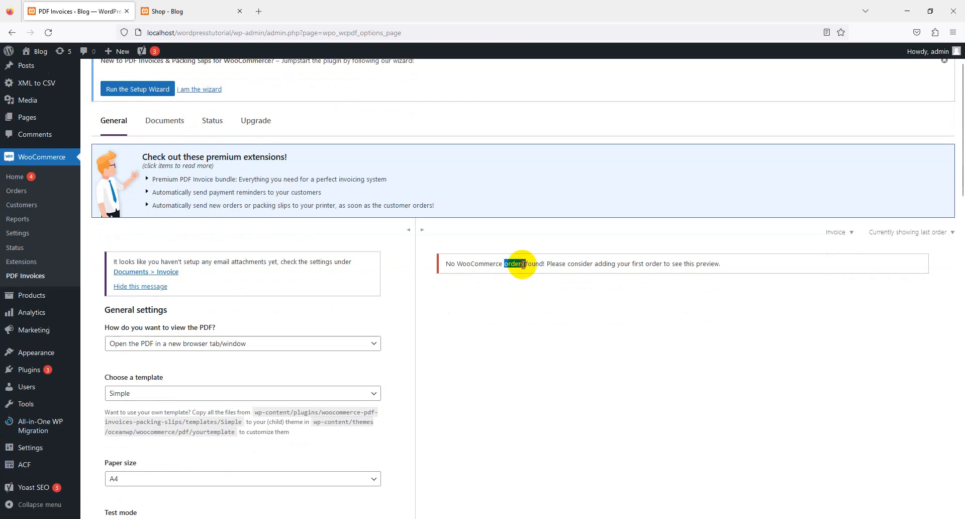
triple_click(523, 265)
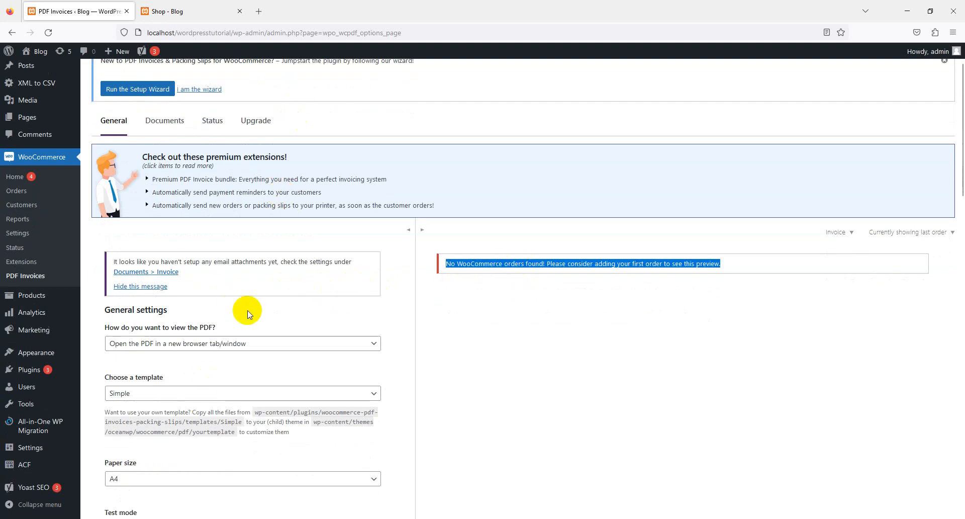
In the shop, add the TAC101-EN, TAC102-EN and TAC101-EC front axle caps and the TWD39-EHLCK4 conversion kit to the cart
left_click(237, 6)
scroll(401, 328, "down", 2)
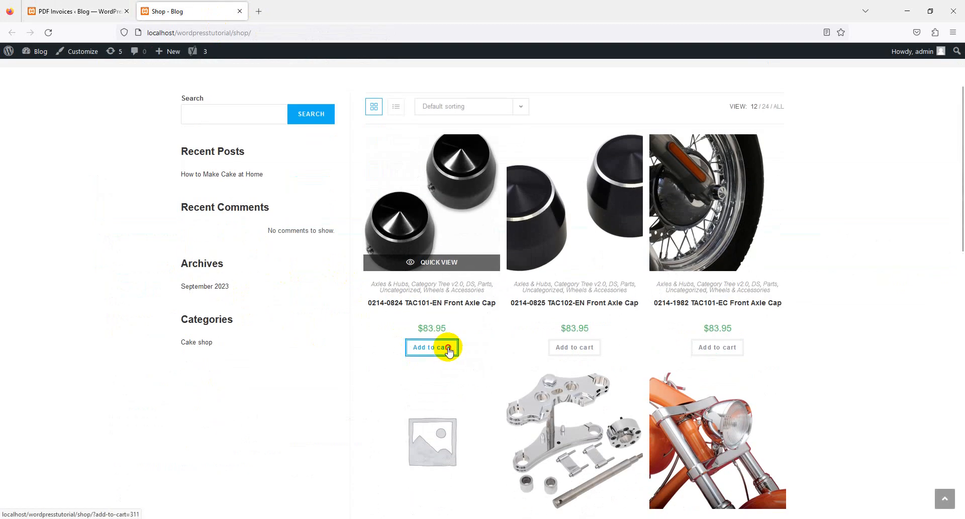
left_click(449, 350)
left_click(586, 348)
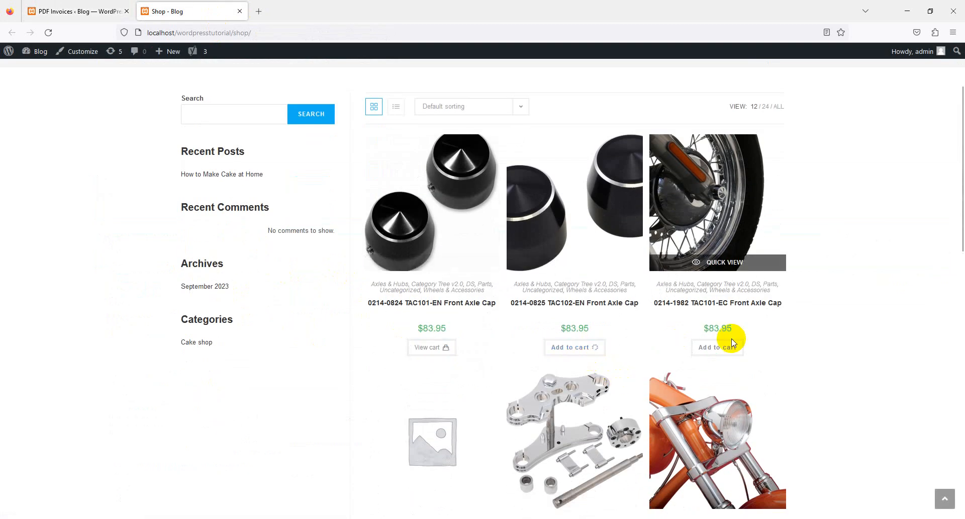
left_click(732, 343)
scroll(526, 360, "down", 3)
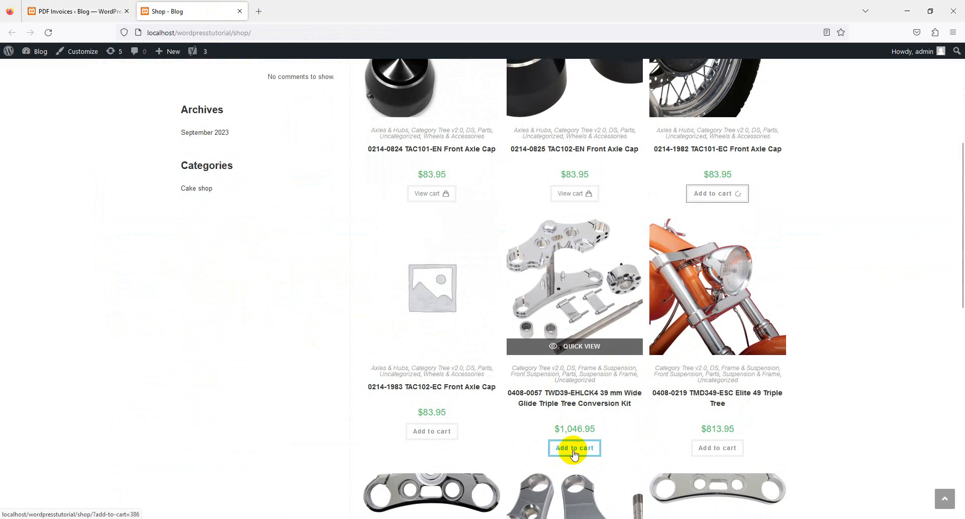
scroll(632, 323, "up", 3)
View the cart, proceed to checkout and check the billing form and the available payment methods
left_click(570, 347)
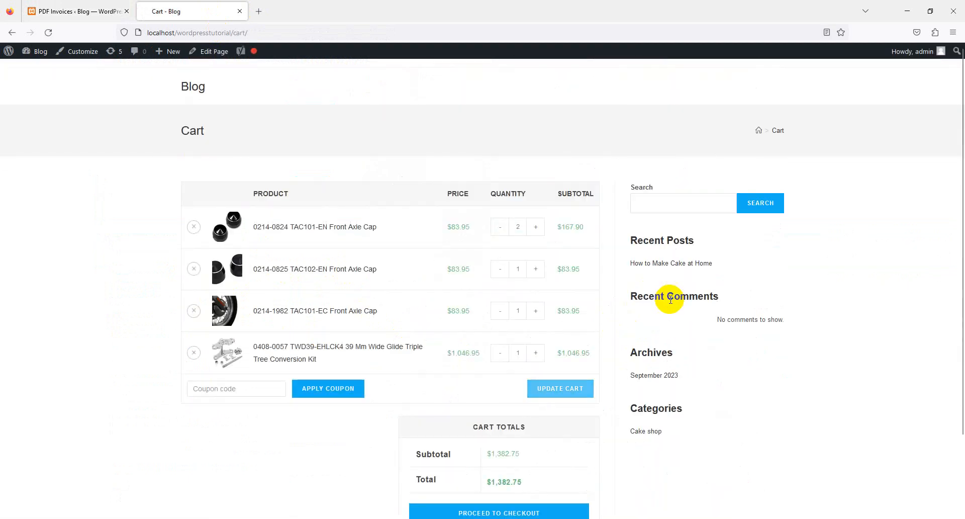
scroll(473, 367, "down", 2)
left_click(522, 417)
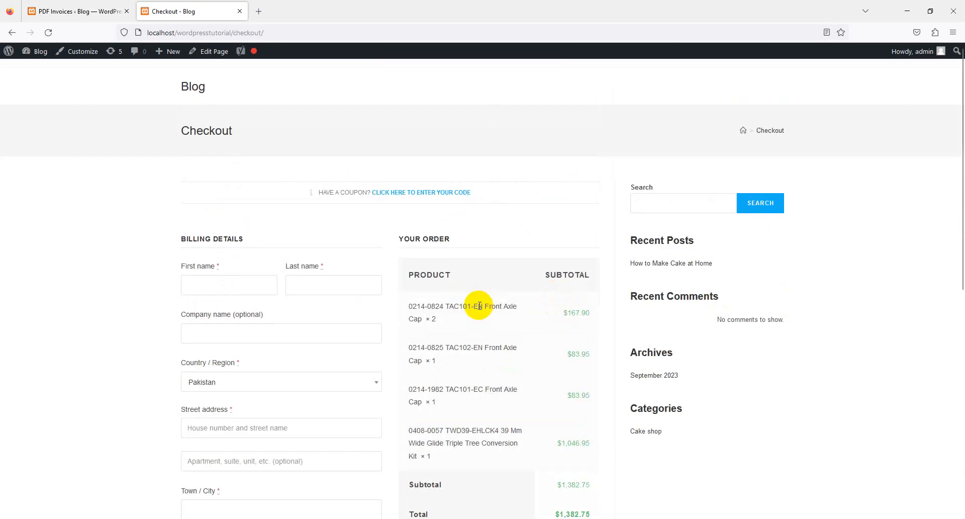
scroll(462, 305, "down", 7)
scroll(382, 296, "down", 2)
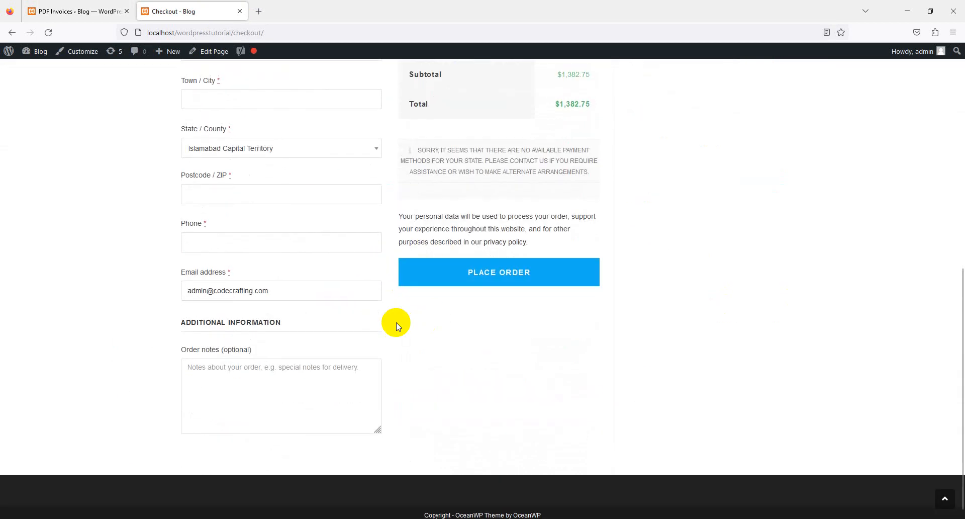
scroll(387, 323, "up", 7)
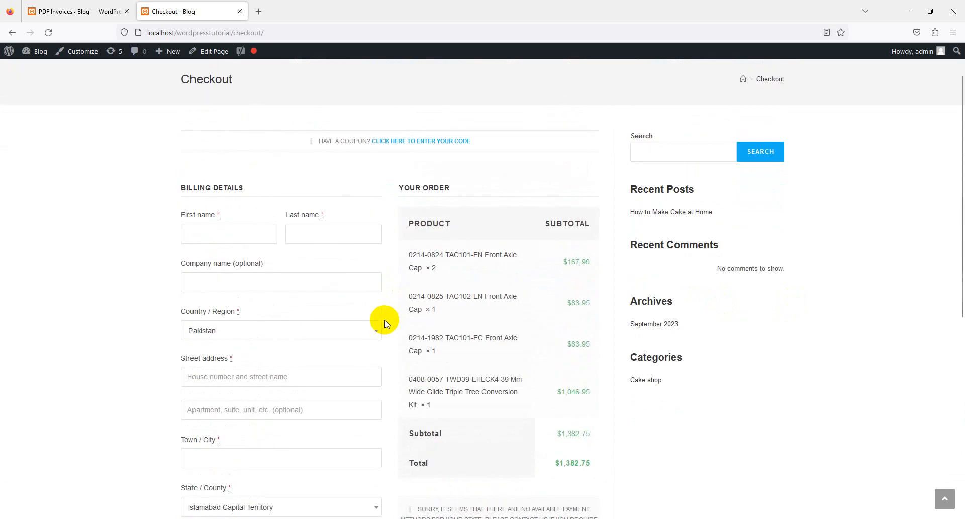
scroll(384, 323, "down", 4)
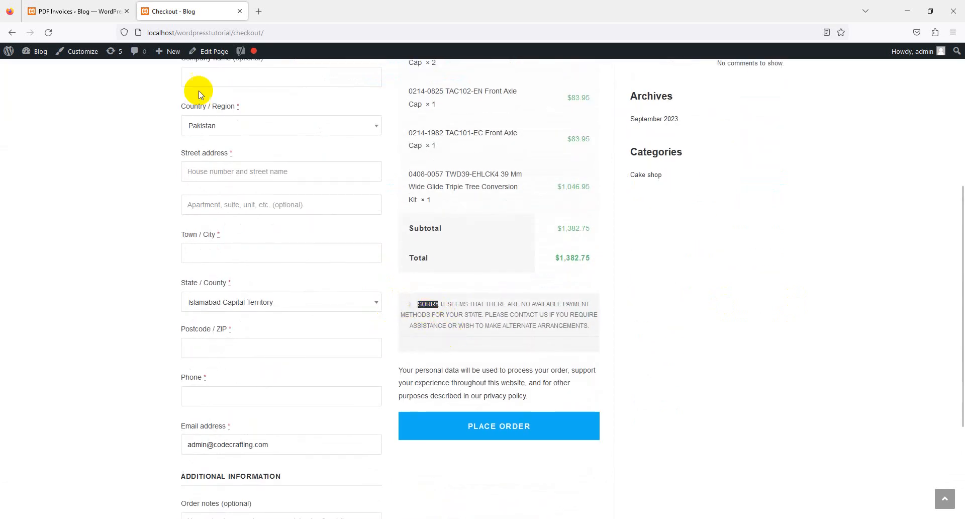
Enable Cash on delivery as a payment method in the WooCommerce payment settings
left_click(117, 11)
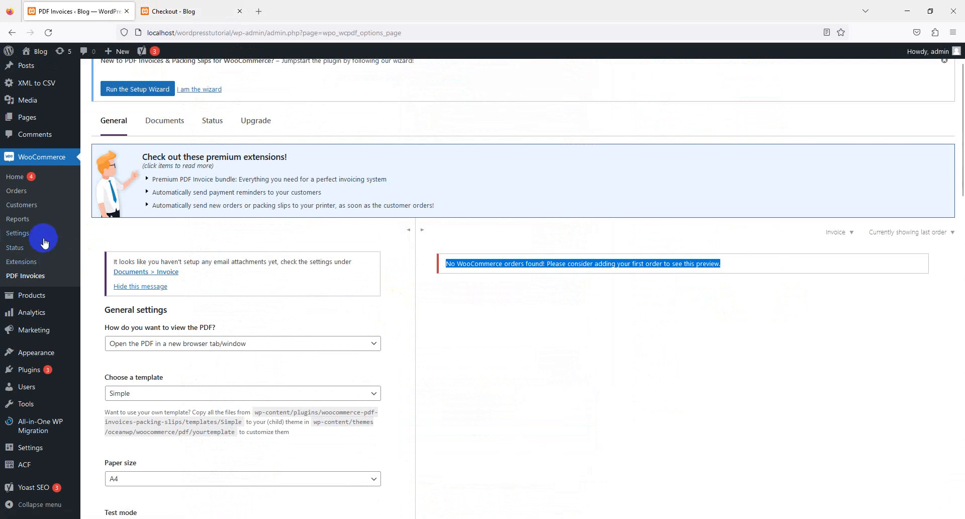
middle_click(17, 232)
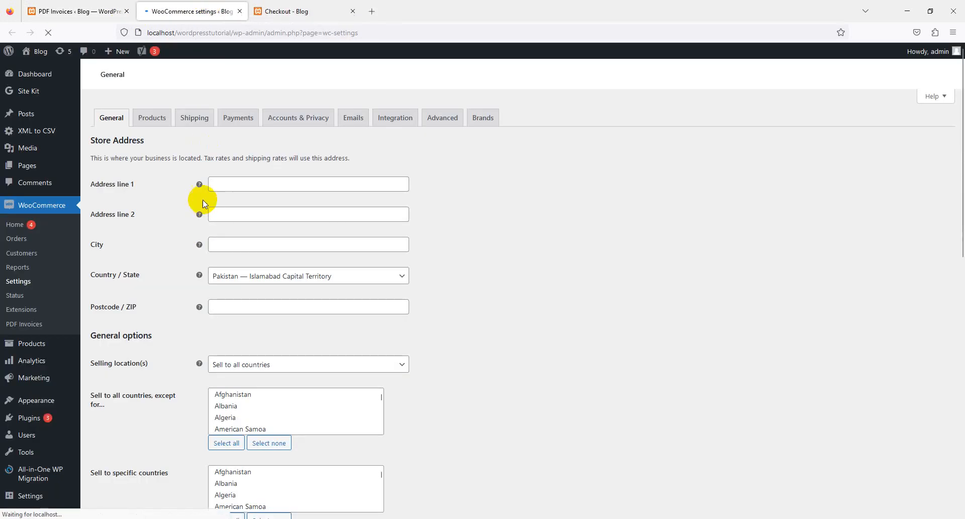
left_click(237, 117)
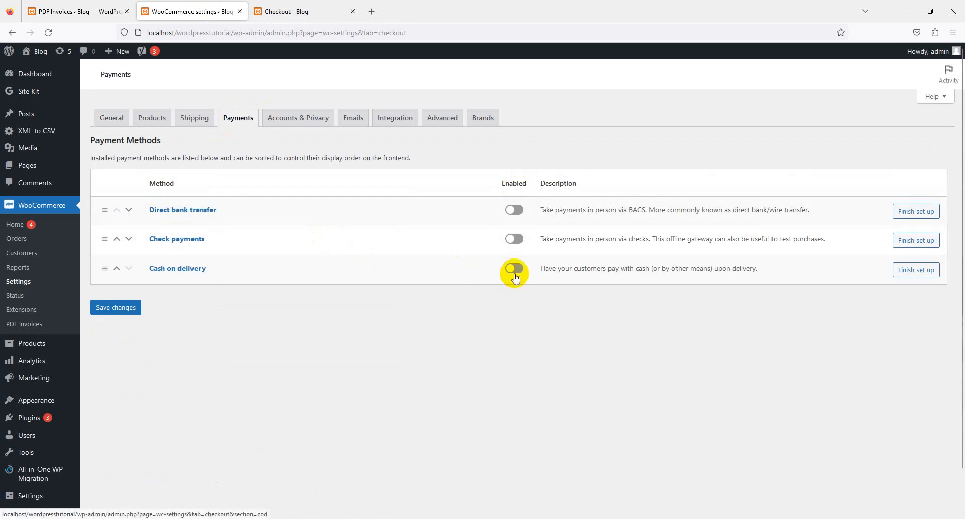
left_click(514, 268)
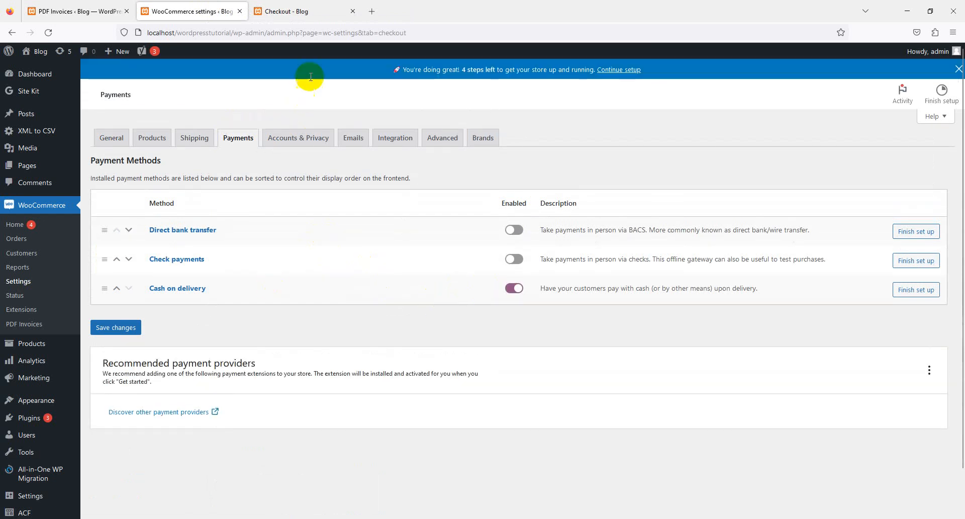
Reload the shop's checkout page and check the available payment methods
left_click(276, 12)
left_click(254, 33)
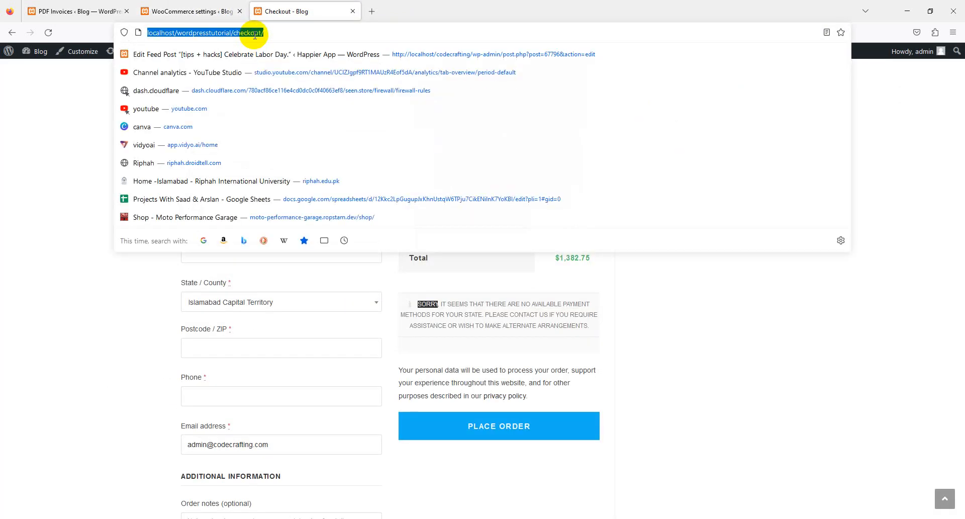
key("Return")
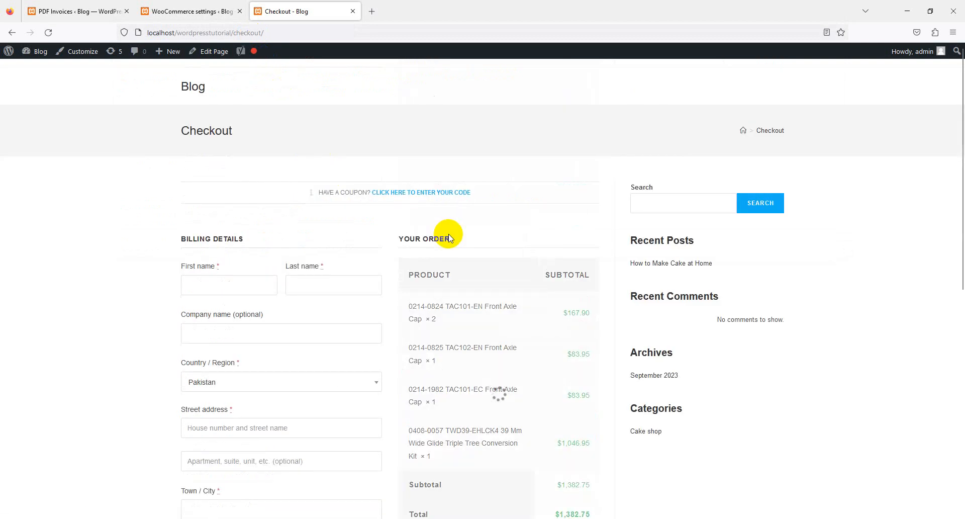
scroll(455, 251, "down", 7)
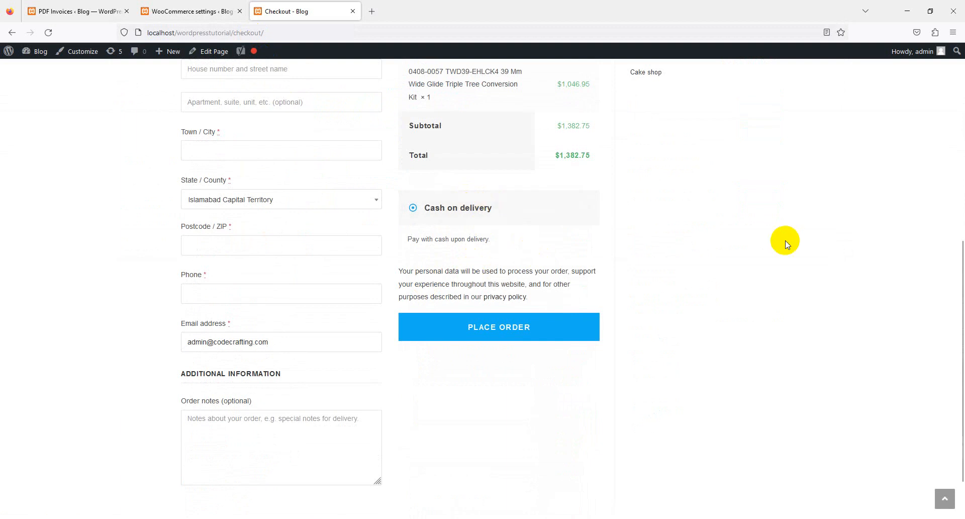
Fill in the customer's name, street address, town, postcode and phone number, and place the order with Cash on delivery
scroll(786, 243, "up", 4)
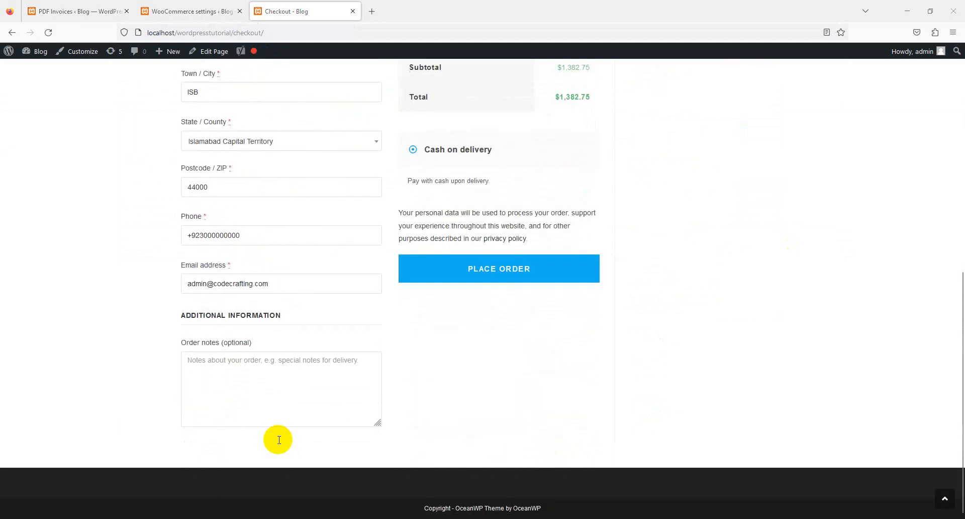
scroll(275, 439, "up", 6)
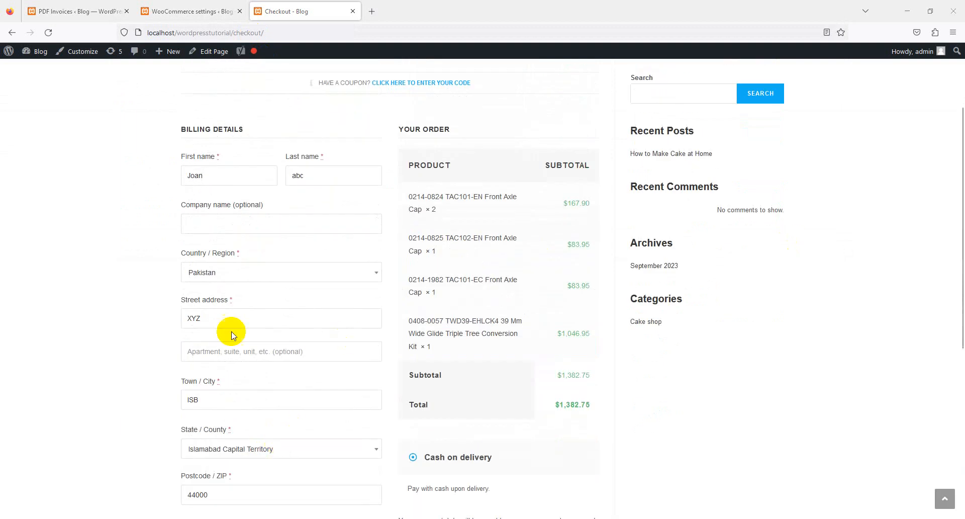
scroll(302, 314, "down", 1)
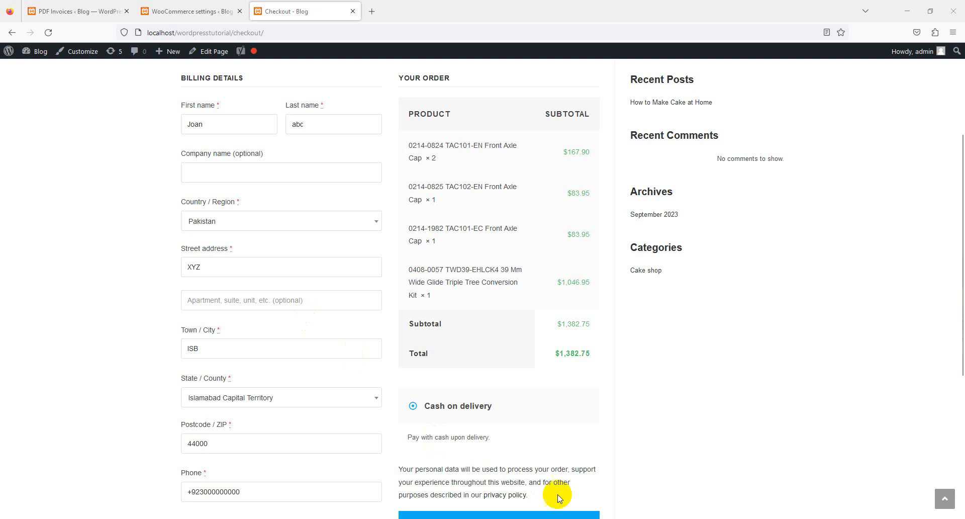
left_click(577, 515)
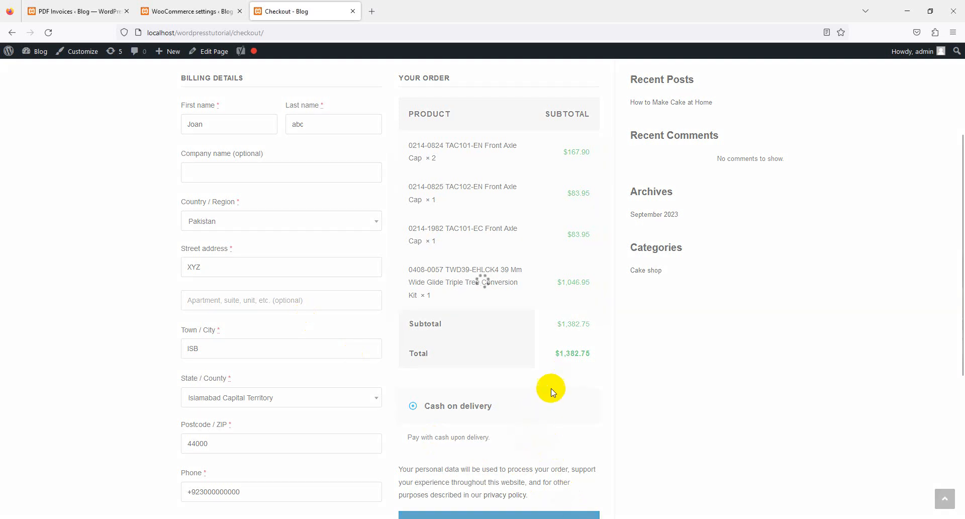
Return to the PDF Invoices settings and examine the invoice preview for the last order
left_click(81, 11)
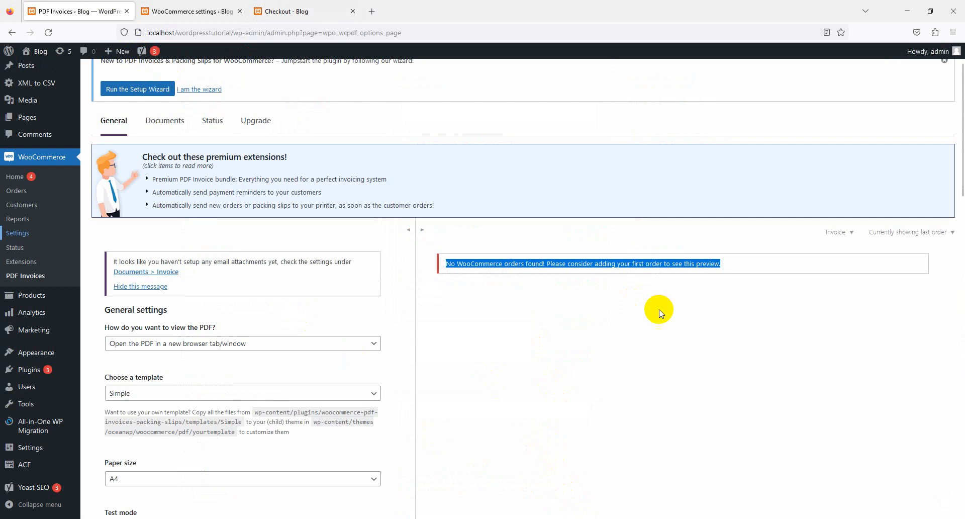
triple_click(564, 263)
left_click(331, 11)
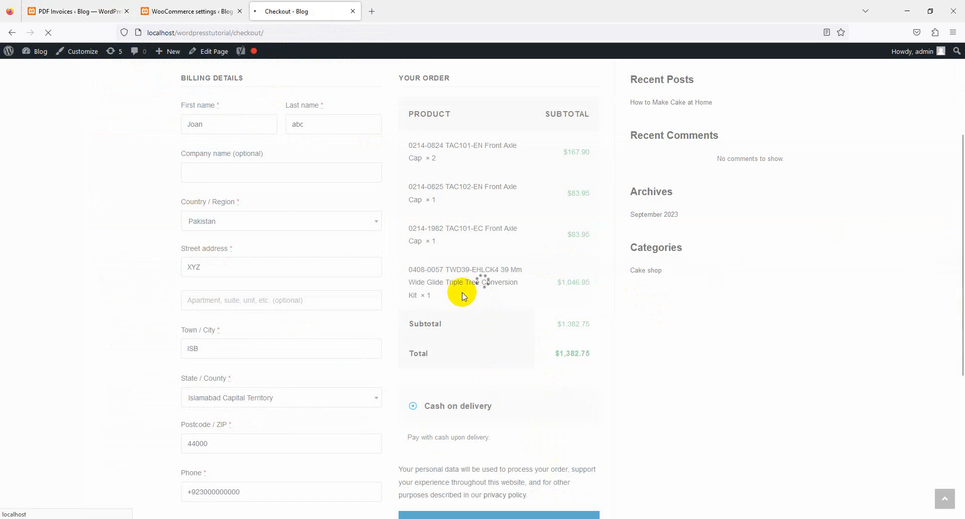
left_click(44, 11)
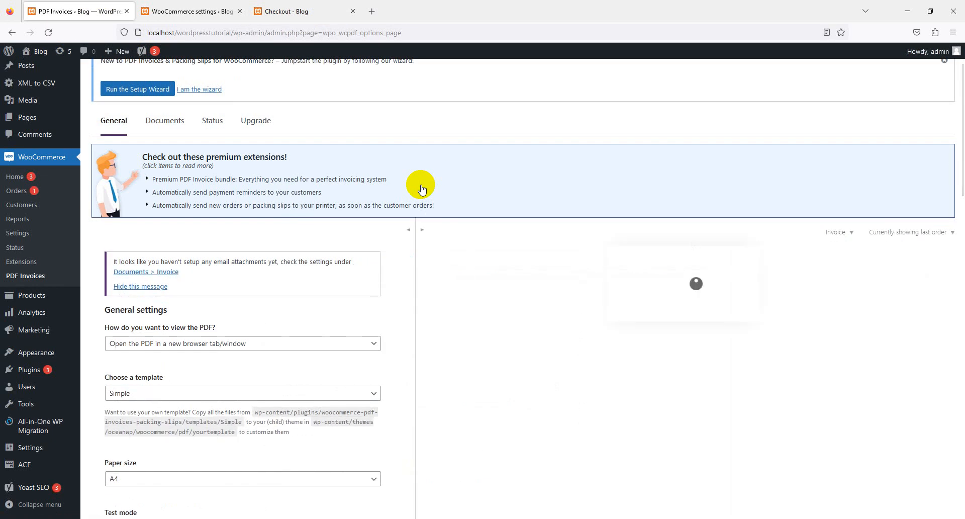
scroll(574, 338, "down", 2)
scroll(574, 337, "down", 2)
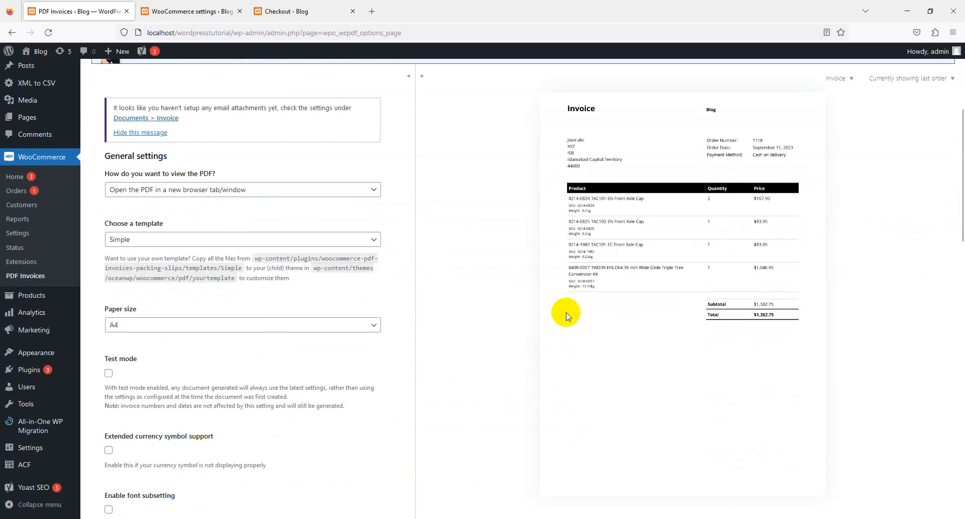
scroll(280, 241, "up", 1)
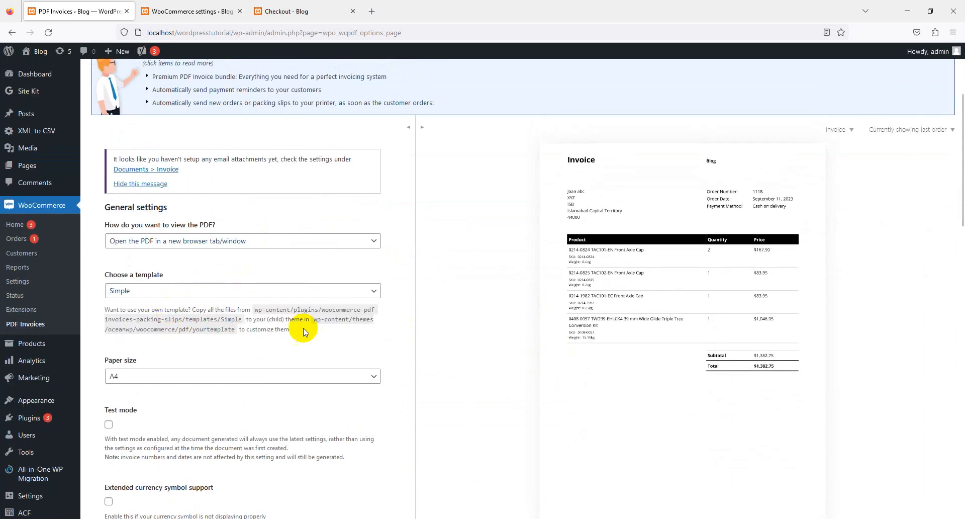
Read the note on using a custom template and check the choices offered for the PDF template
triple_click(291, 307)
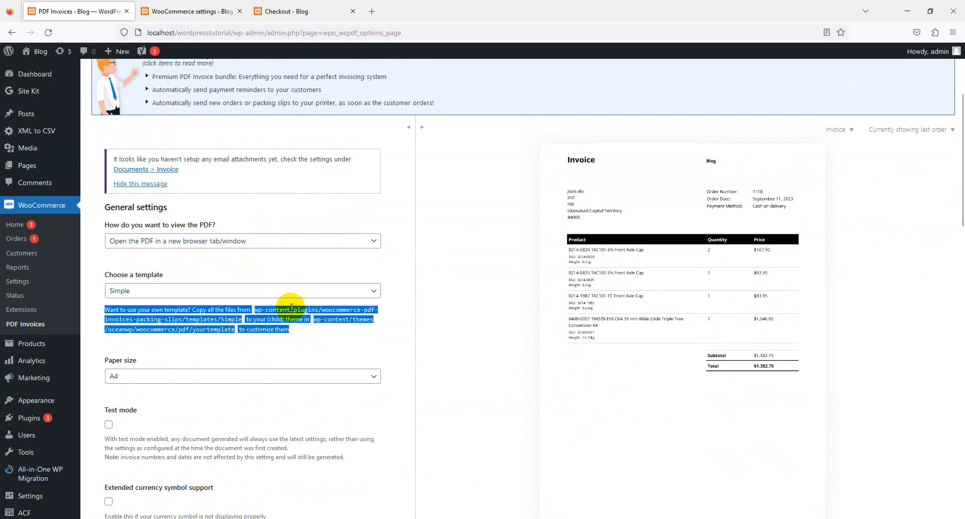
left_click(286, 353)
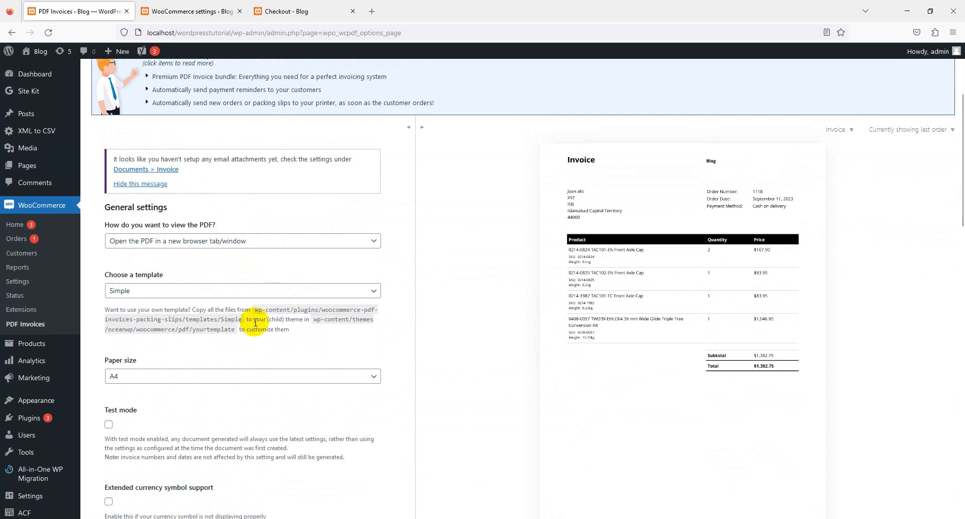
triple_click(275, 312)
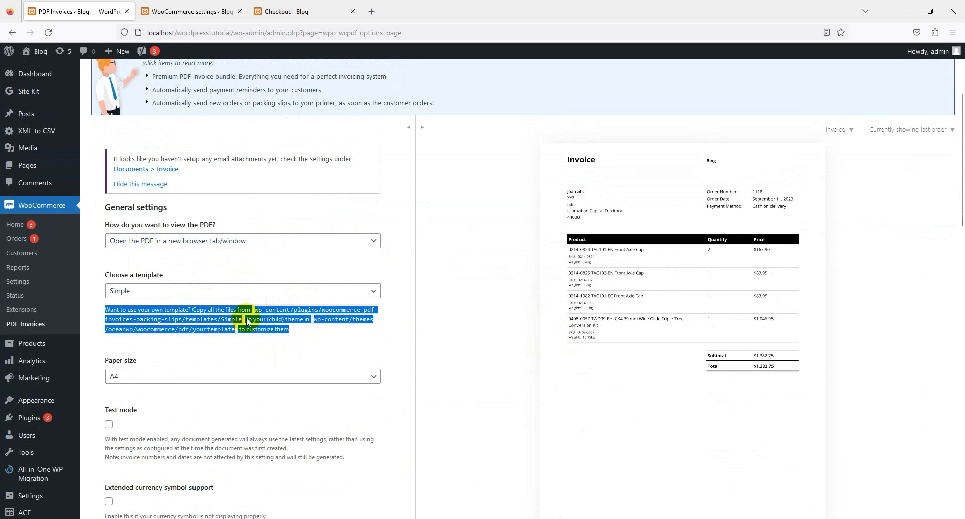
left_click(243, 321)
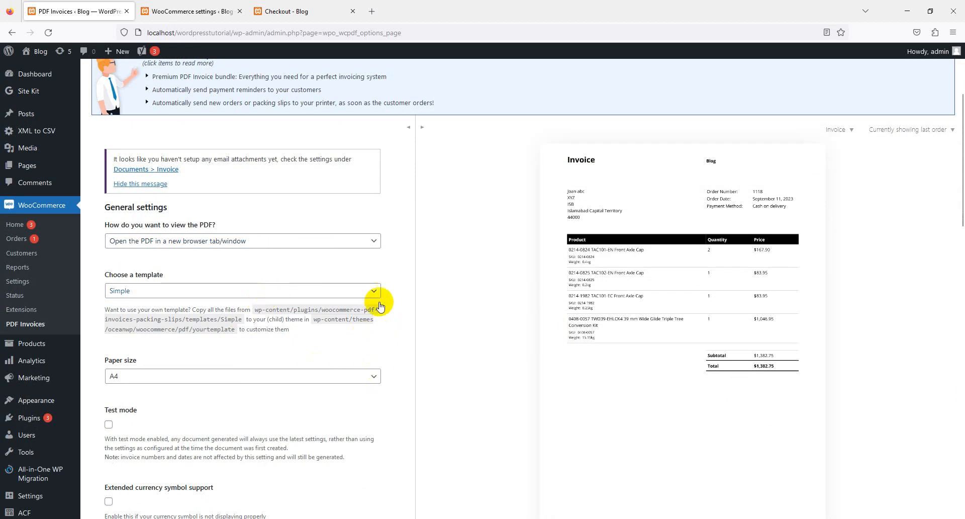
left_click(368, 273)
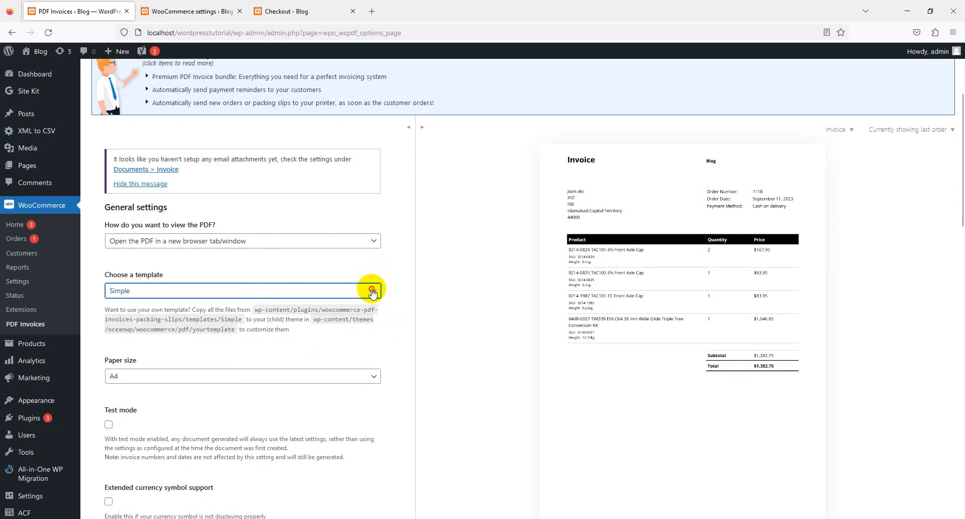
left_click(286, 292)
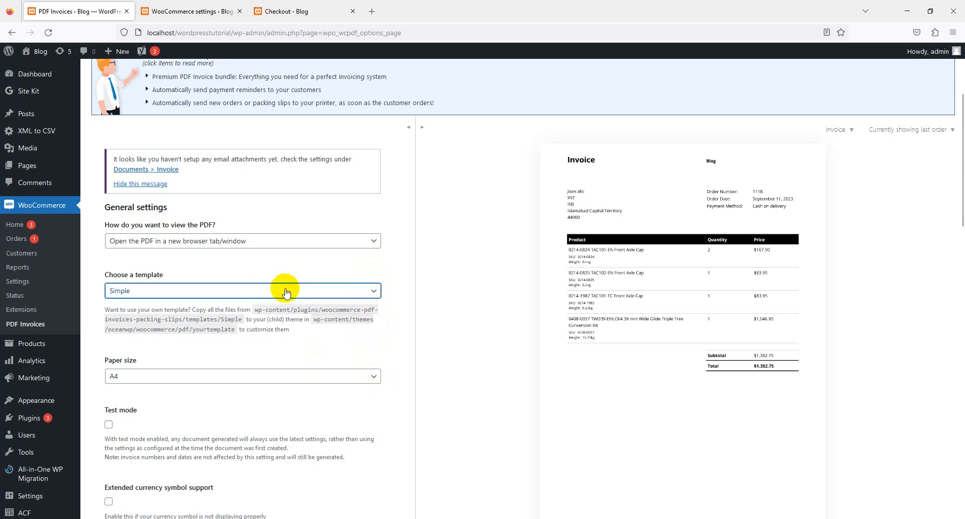
left_click(286, 292)
left_click(221, 324)
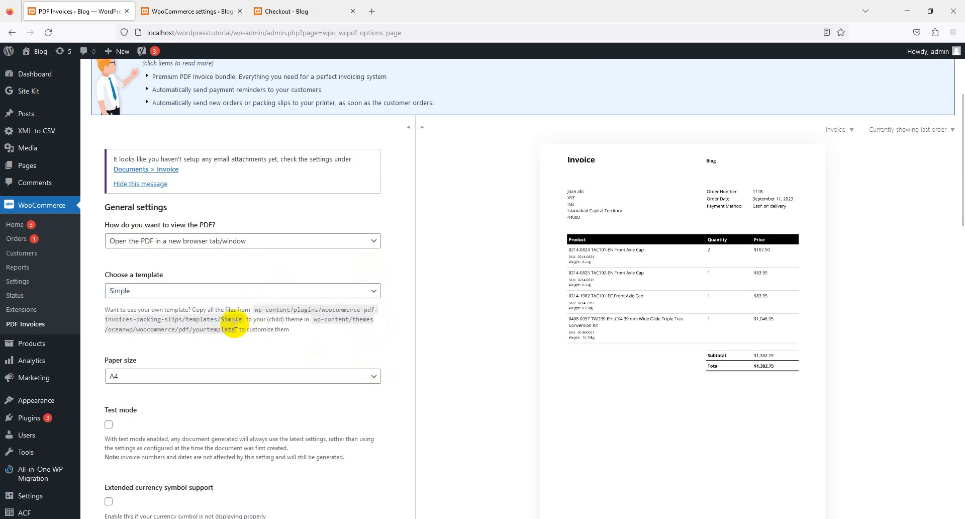
triple_click(232, 320)
double_click(231, 319)
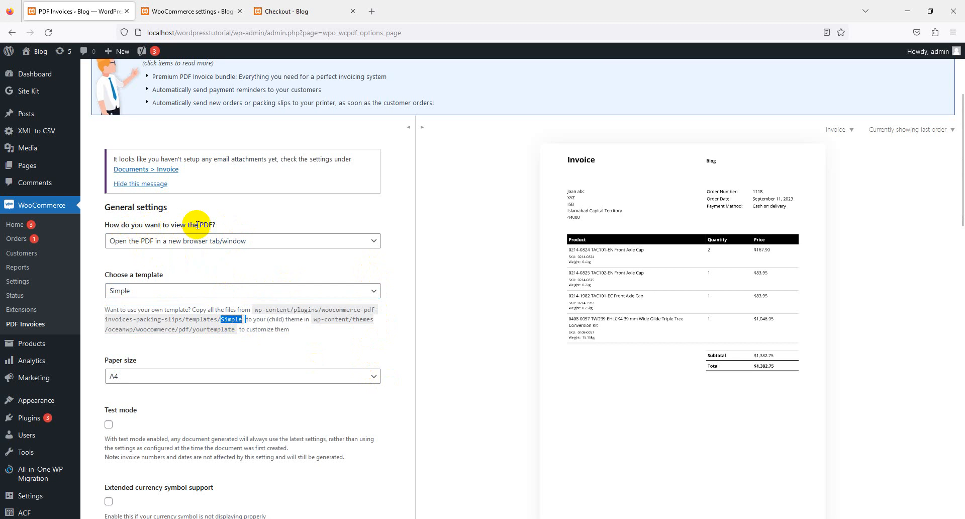
Try the Download the PDF viewing option and return the setting to opening the PDF in a new browser tab/window
left_click(189, 241)
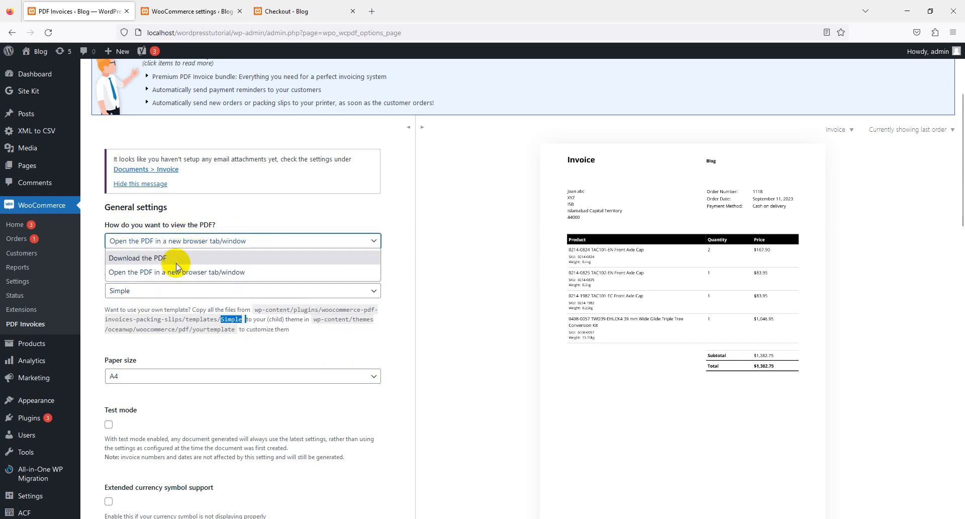
left_click(176, 258)
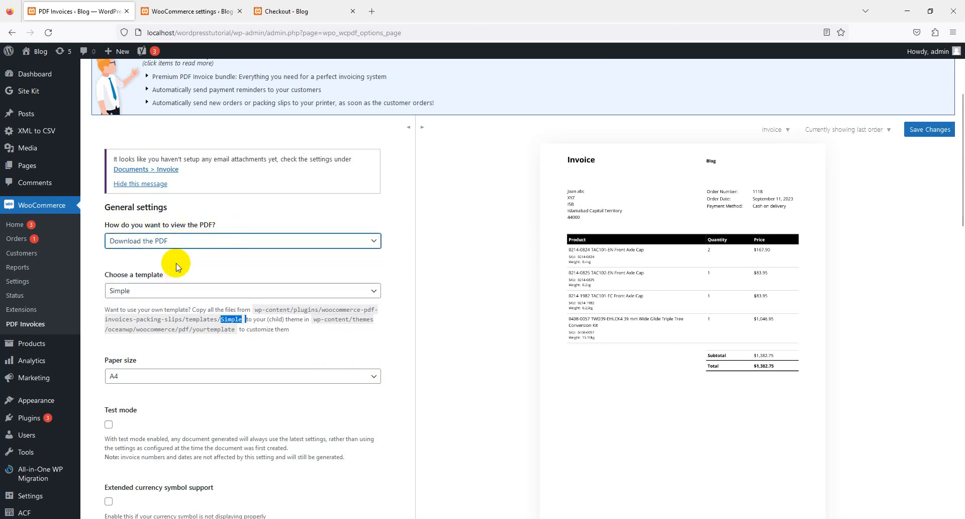
left_click(195, 240)
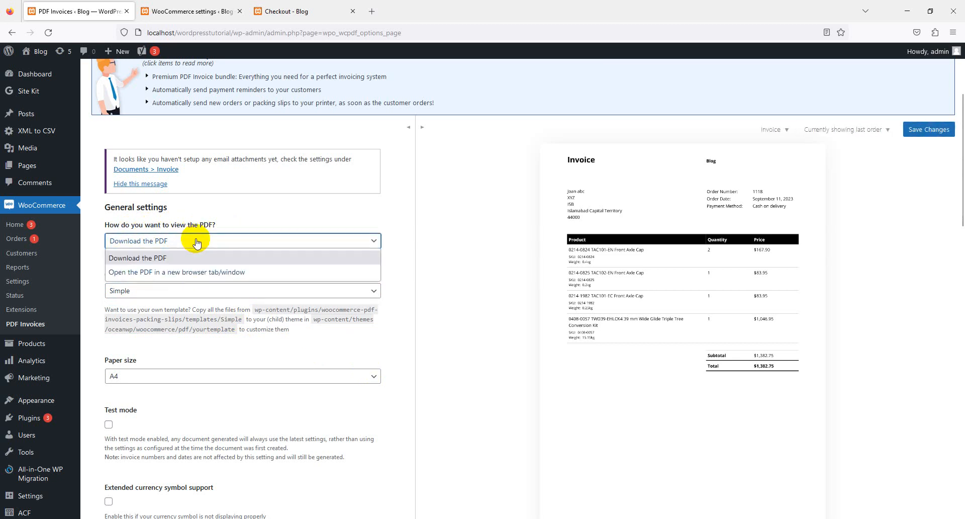
left_click(167, 274)
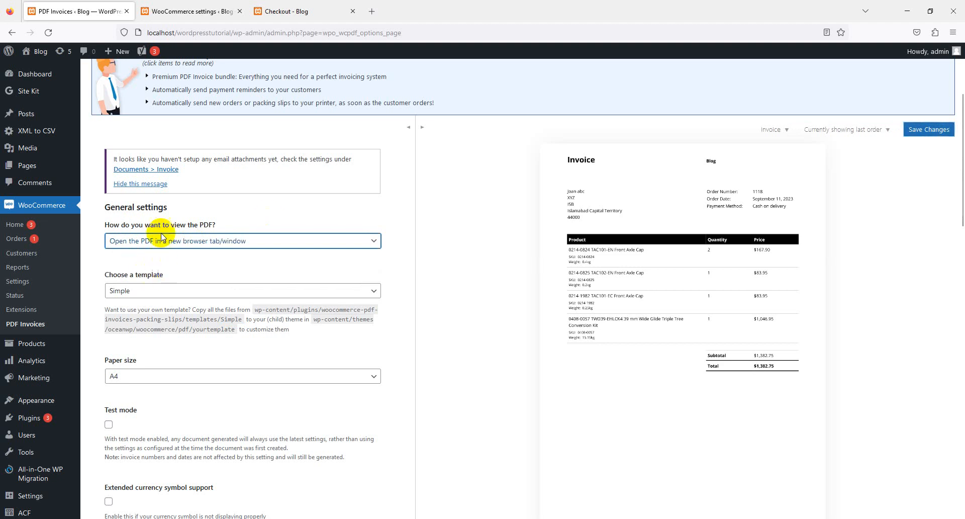
Set the paper size of the PDF documents to Letter
scroll(188, 321, "down", 2)
left_click(189, 275)
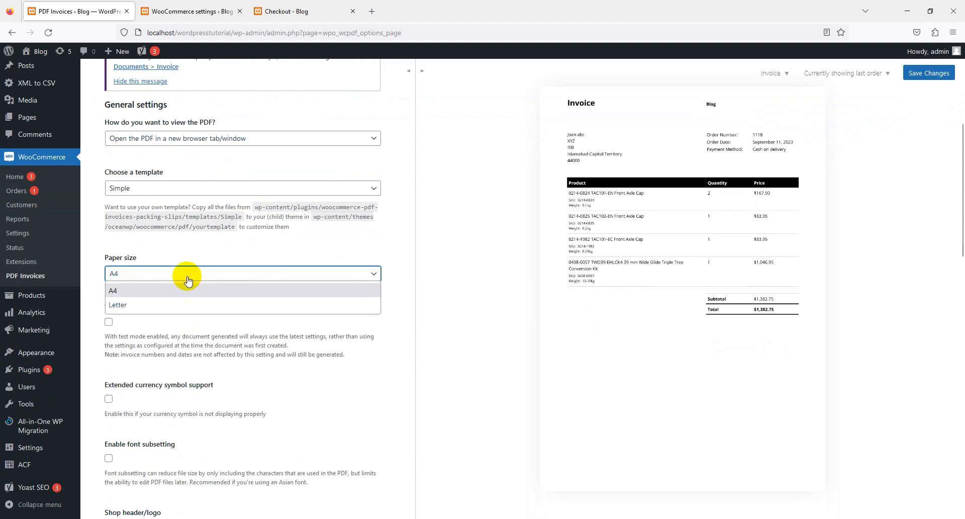
left_click(171, 305)
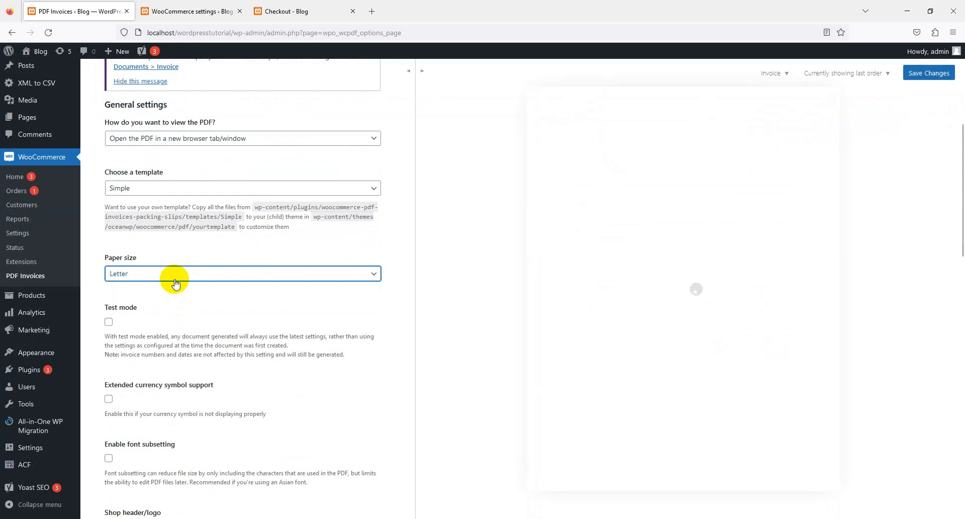
Enable test mode, extended currency symbol support and font subsetting in the general PDF settings
left_click(109, 322)
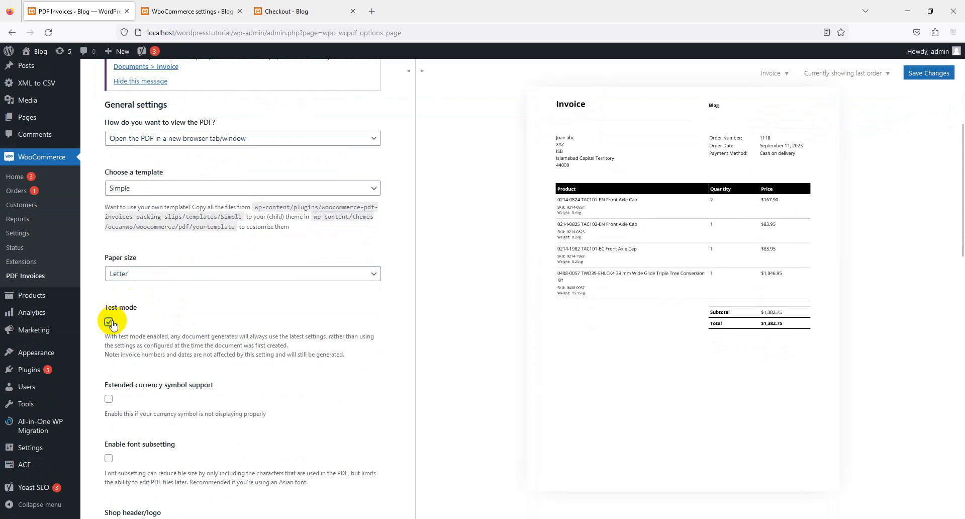
scroll(183, 312, "down", 2)
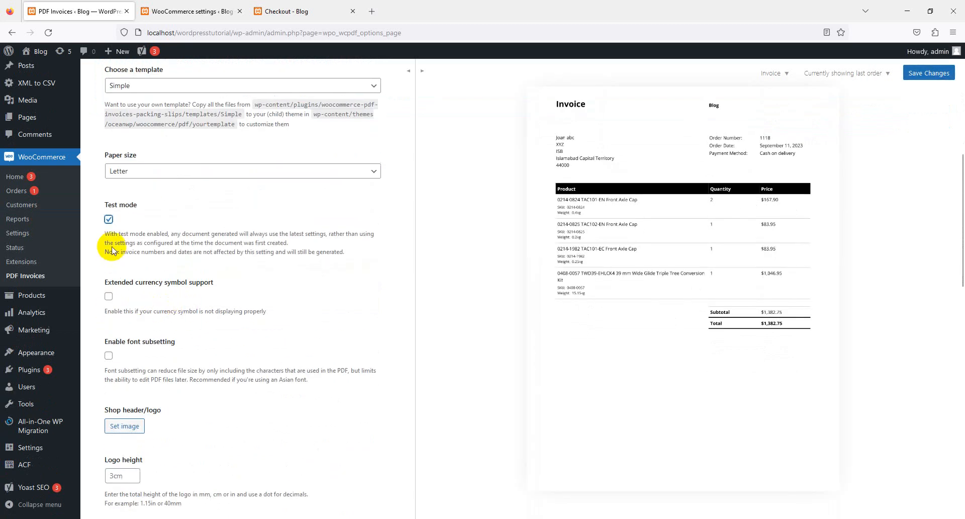
left_click(109, 297)
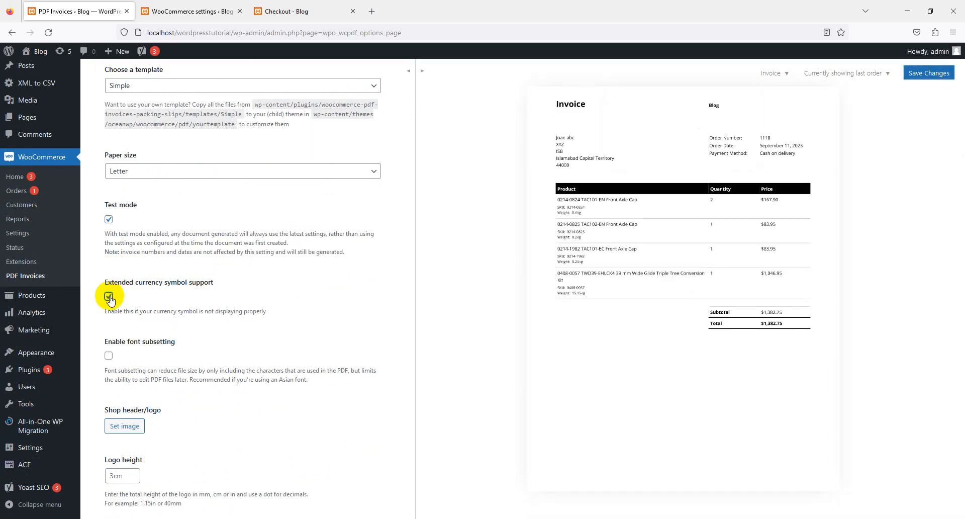
scroll(240, 288, "down", 1)
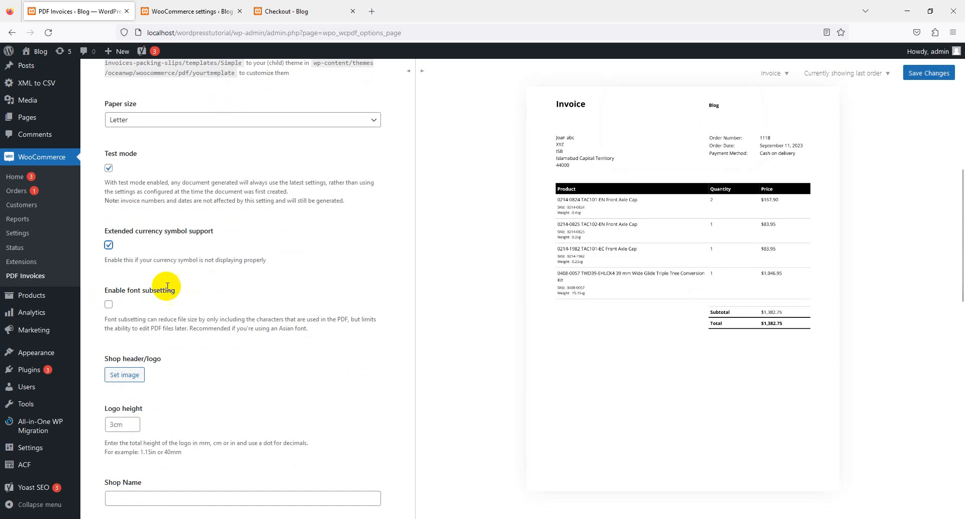
left_click(109, 304)
scroll(127, 284, "down", 2)
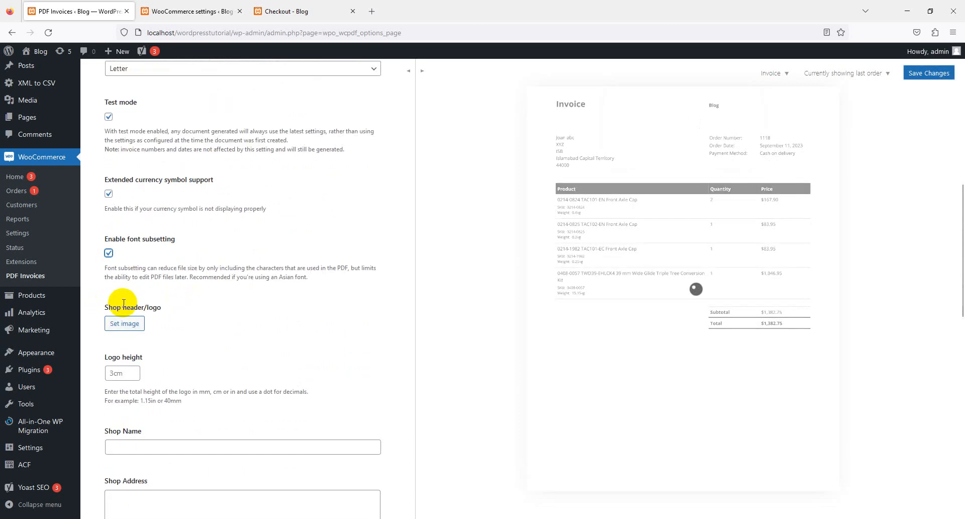
Set the silver clamp image with the white background from the media library as the shop header/logo and read the image resolution note
left_click(125, 277)
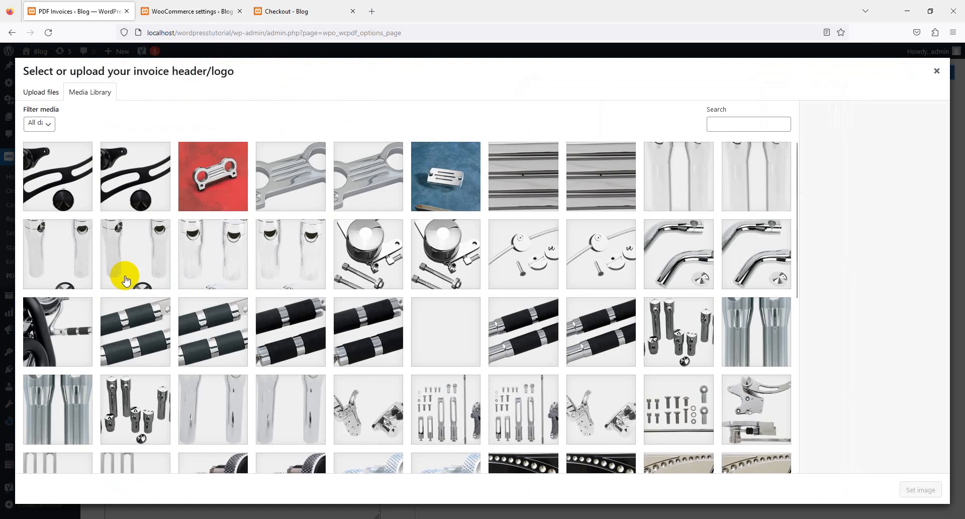
scroll(336, 324, "down", 5)
scroll(336, 320, "down", 2)
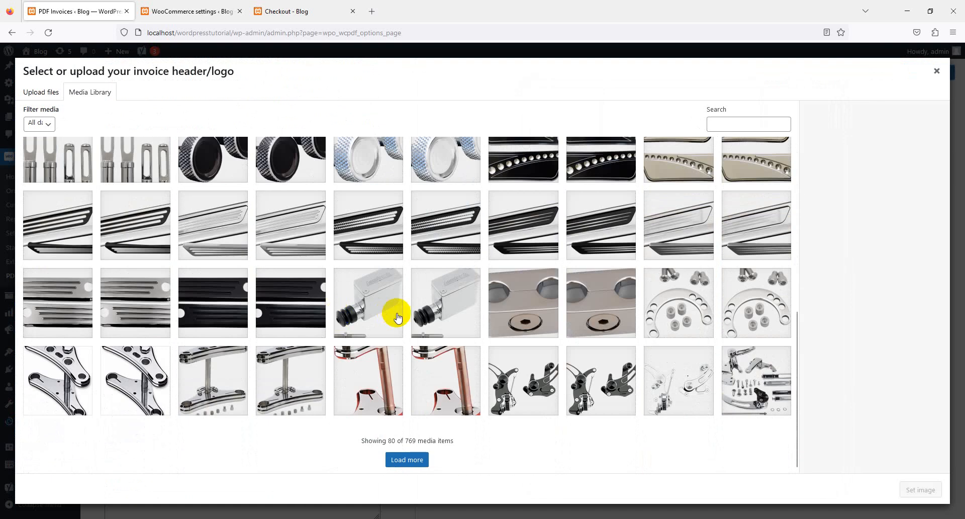
scroll(269, 289, "up", 7)
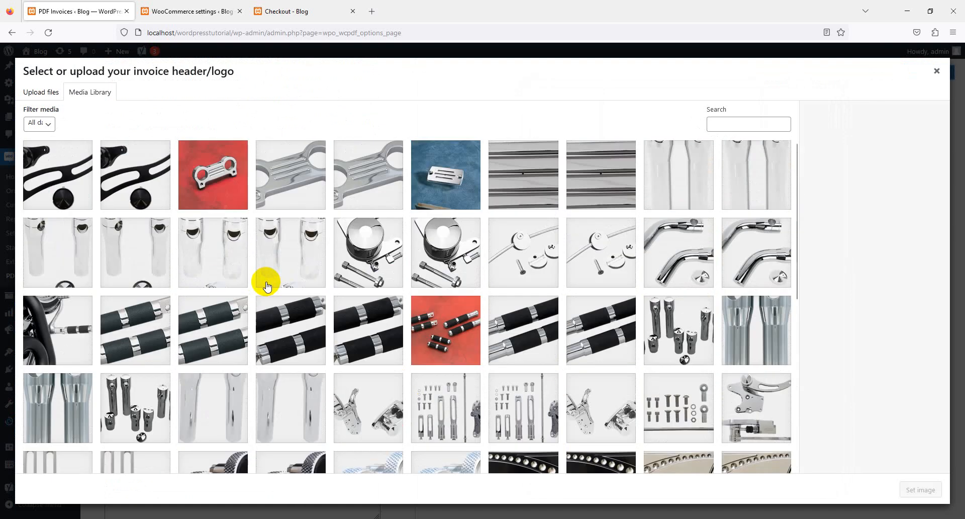
left_click(243, 209)
left_click(346, 163)
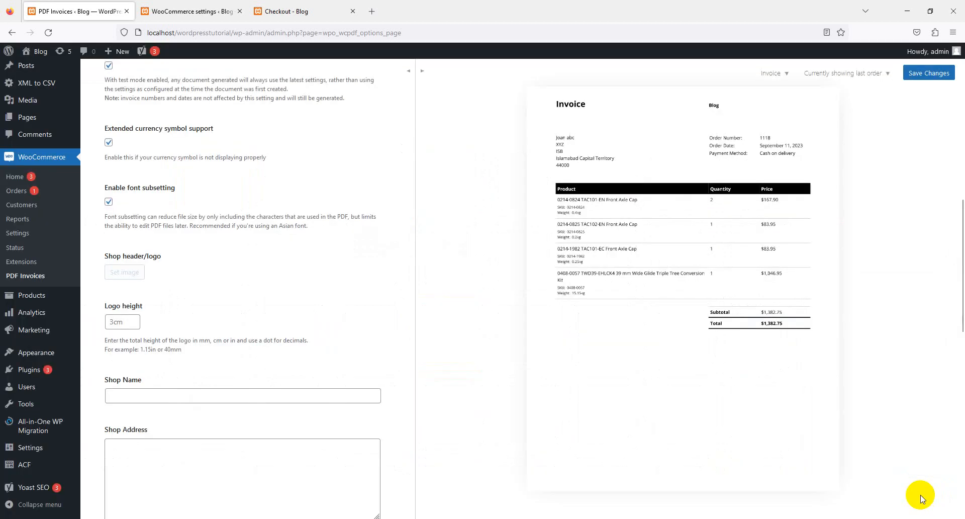
left_click(921, 489)
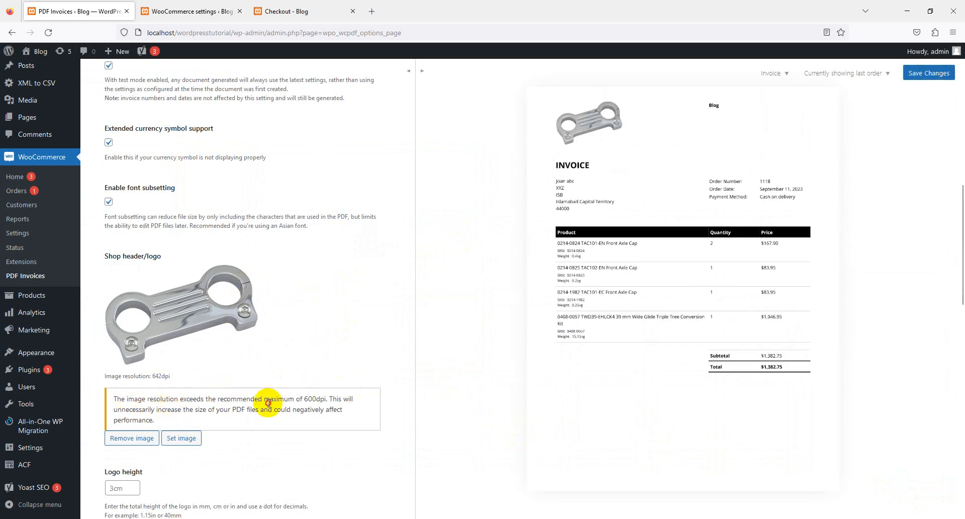
triple_click(269, 397)
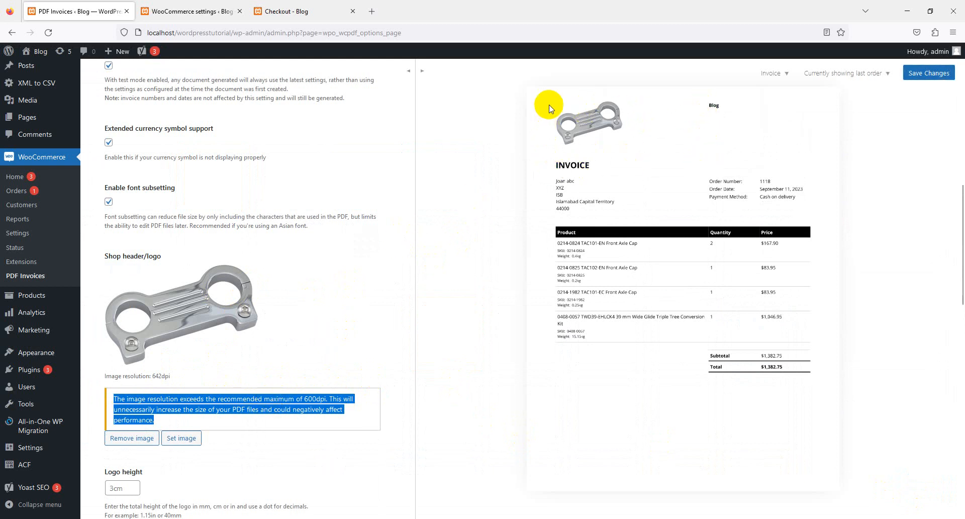
Set the logo height to 3cm
scroll(182, 235, "down", 3)
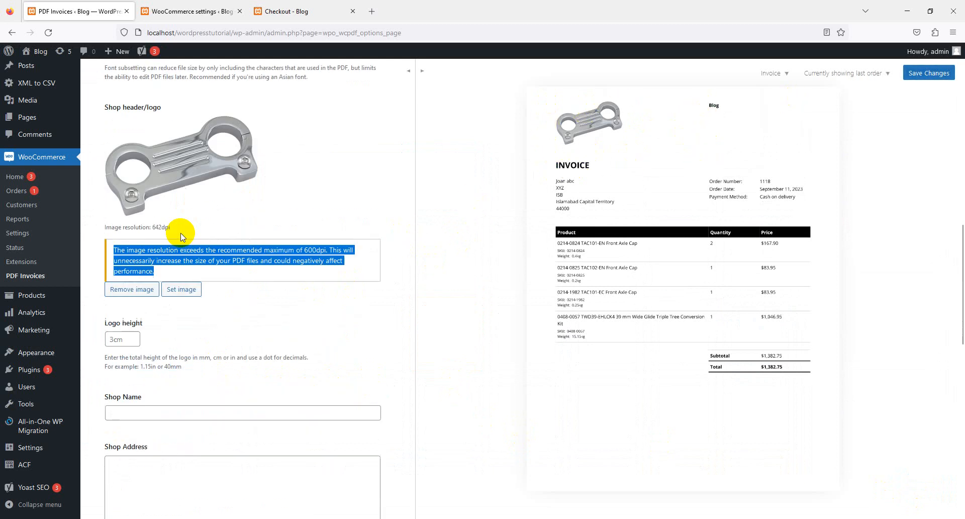
left_click(133, 333)
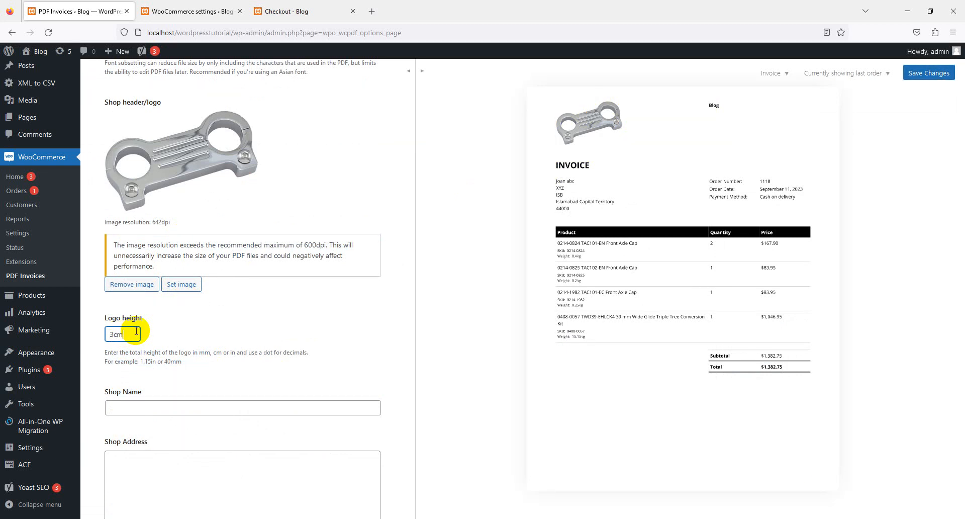
left_click(276, 330)
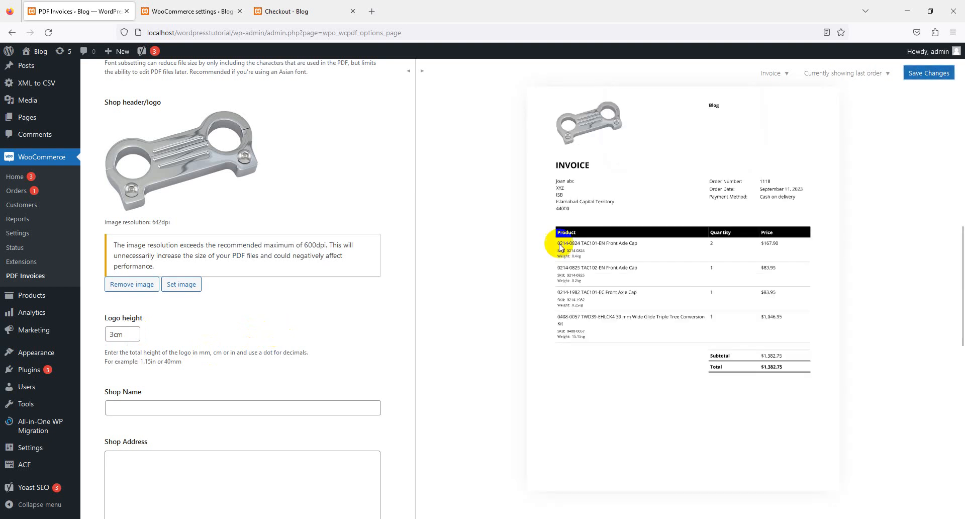
Set the shop name to WORDPRESS SHOP and fill in a placeholder shop address
scroll(211, 298, "down", 2)
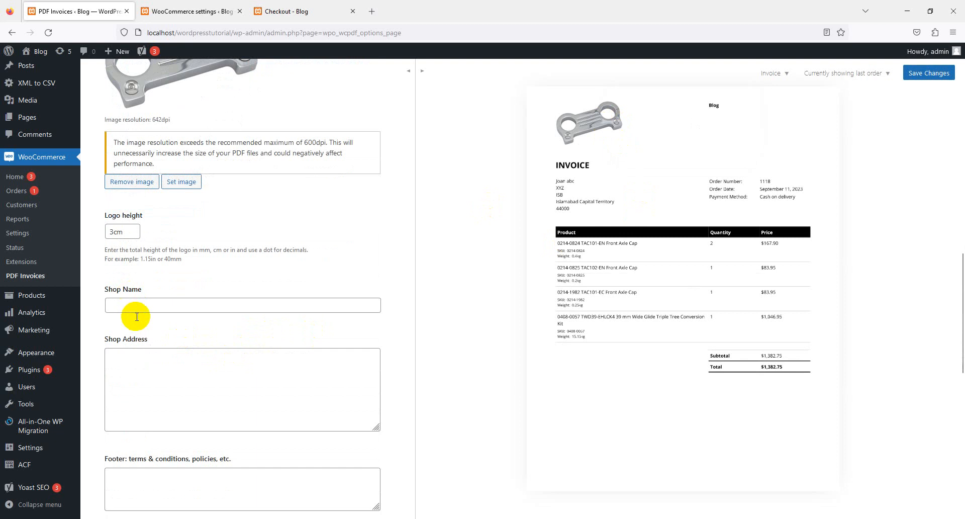
left_click(135, 306)
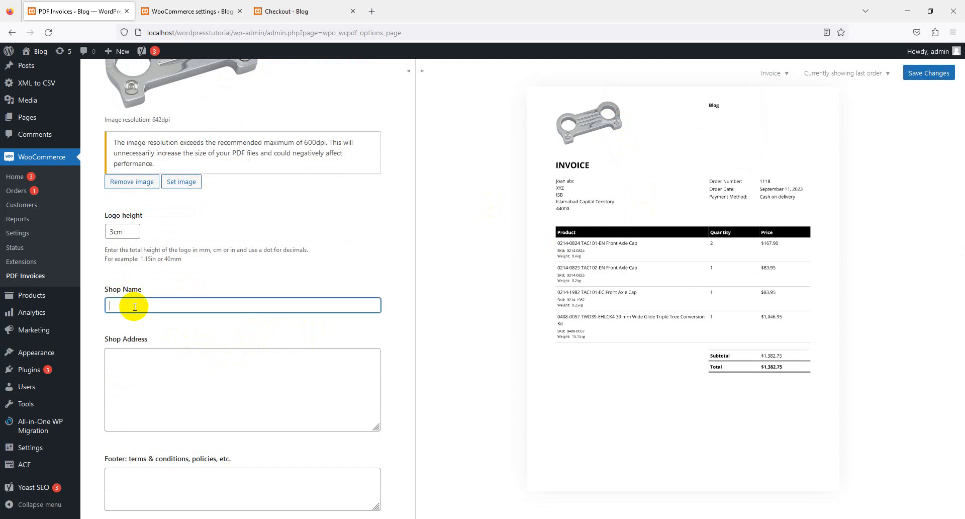
type("WORDPRESS SHOP")
left_click(181, 340)
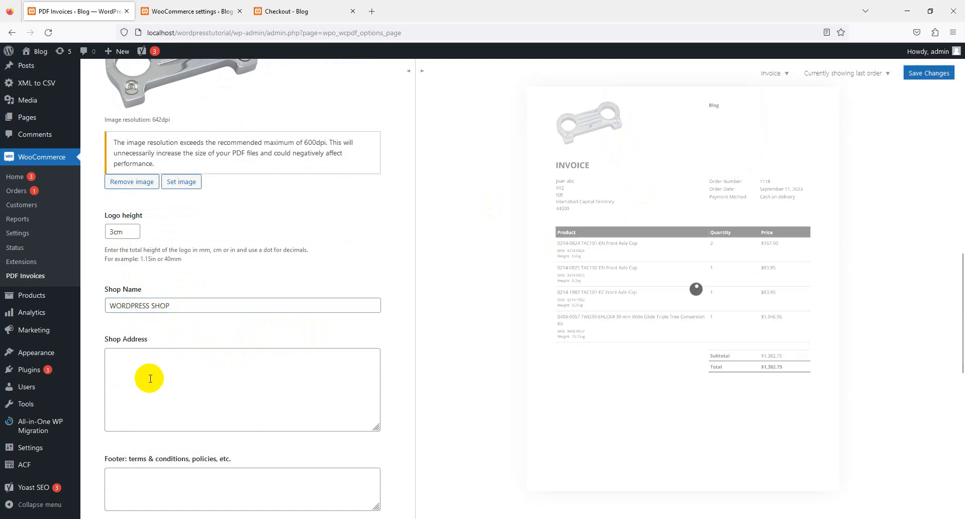
scroll(151, 378, "down", 1)
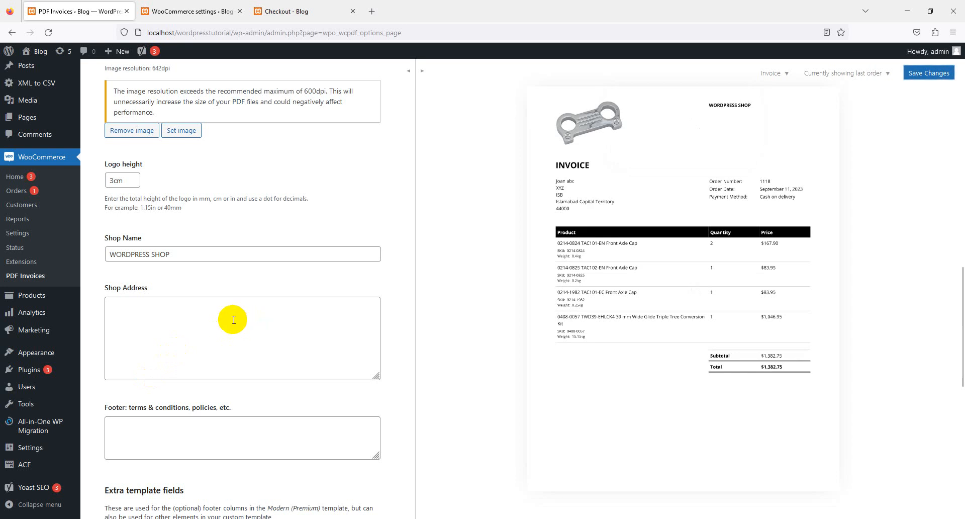
left_click(218, 313)
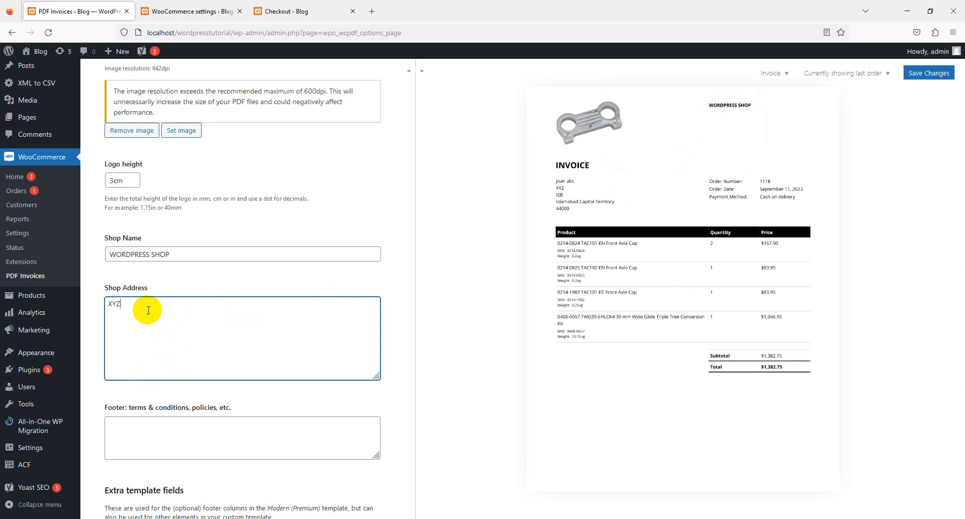
Enter the footer text "note : items is refunded within 7 days" and correct the misspelled word to "refunded"
key("Tab")
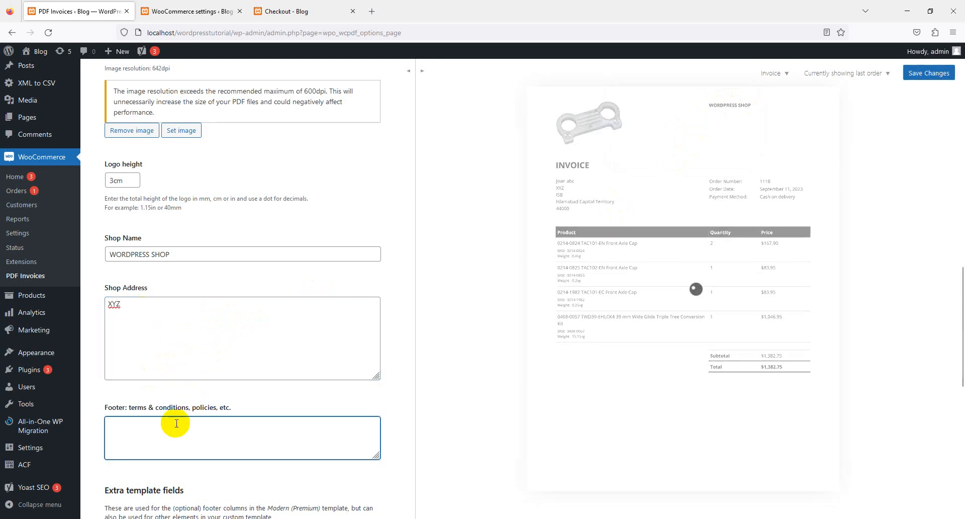
type("note : items i")
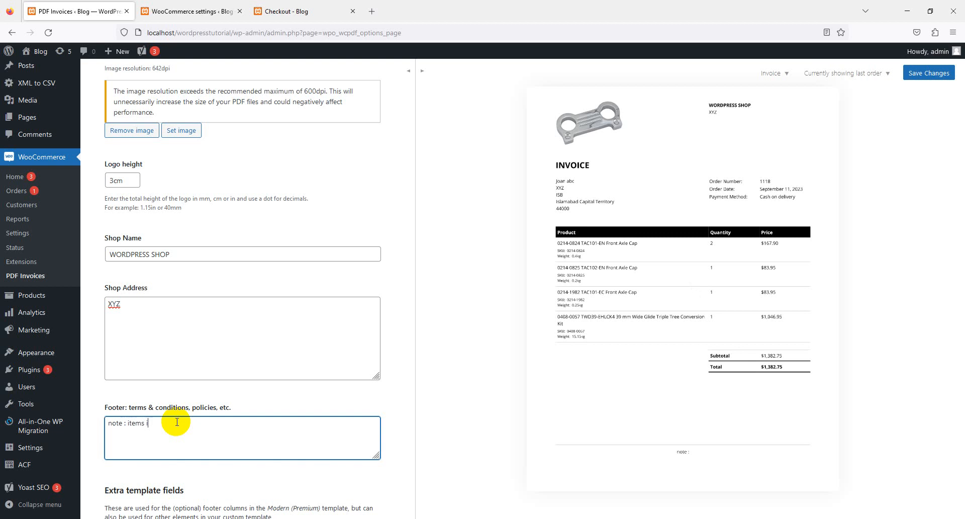
type("ded within 7 days")
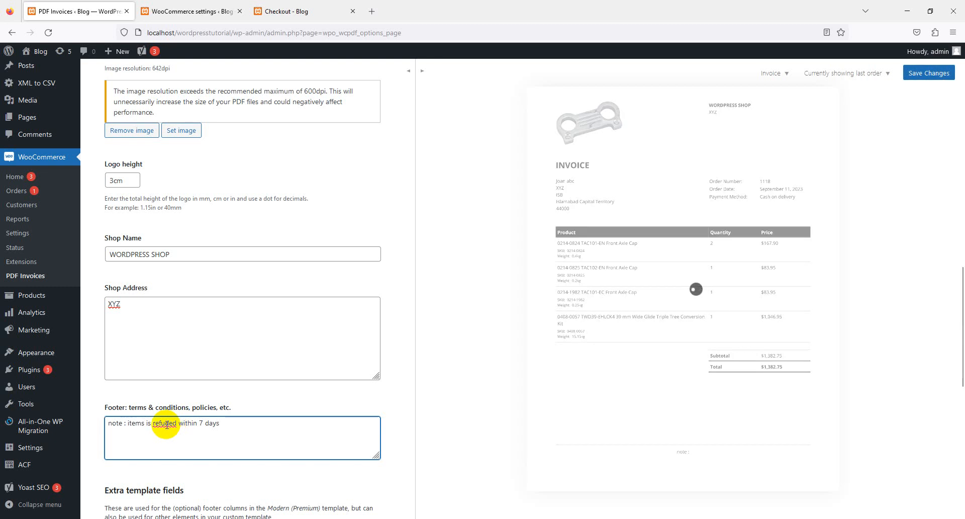
right_click(176, 422)
left_click(200, 170)
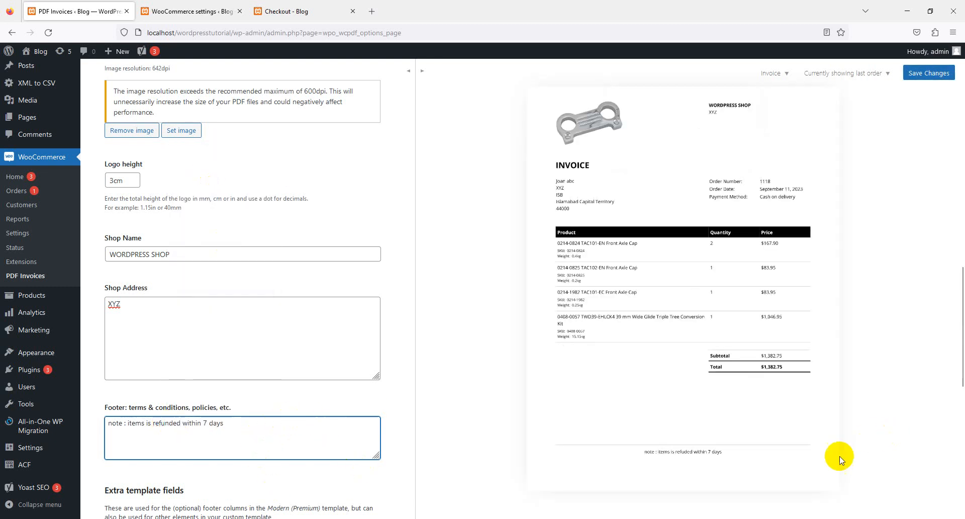
Try # as the content of Extra field 1 and Extra field 2 and check the invoice preview
scroll(119, 395, "down", 5)
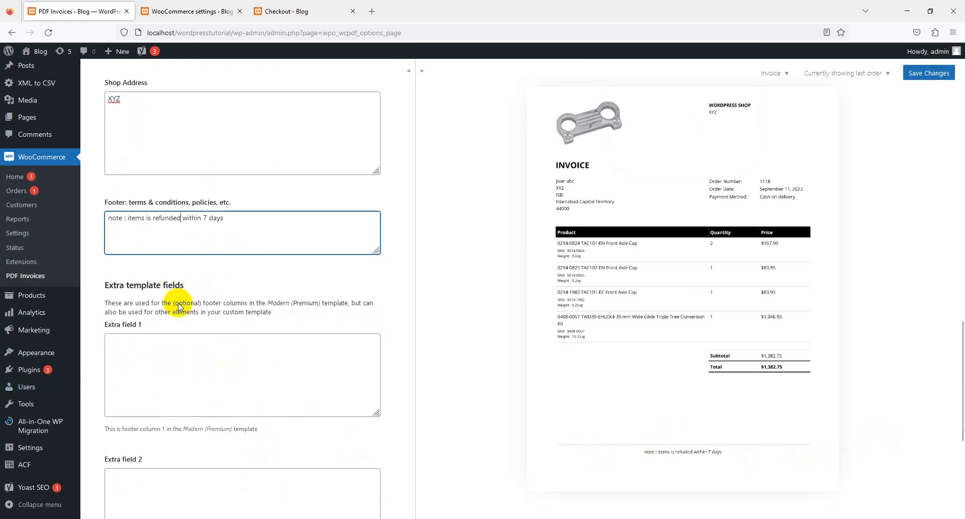
left_click(189, 383)
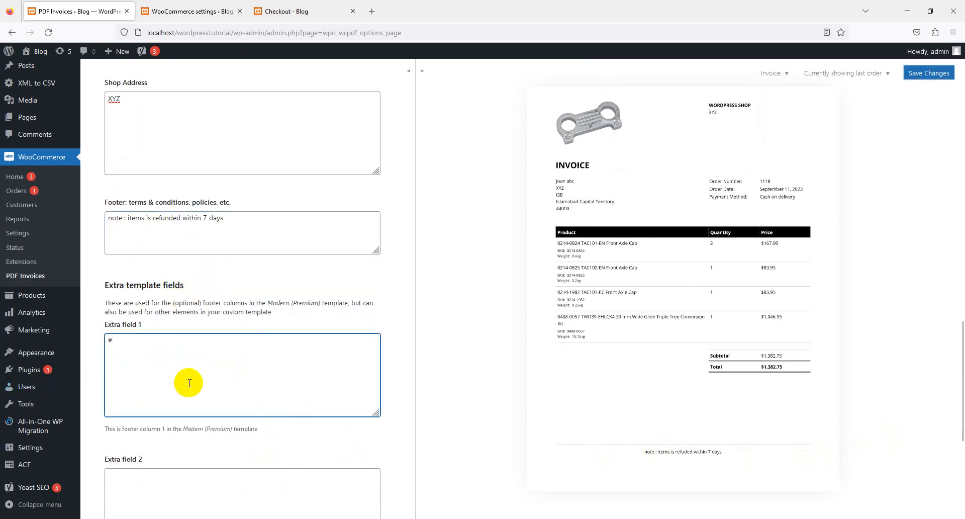
scroll(190, 379, "down", 1)
left_click(181, 441)
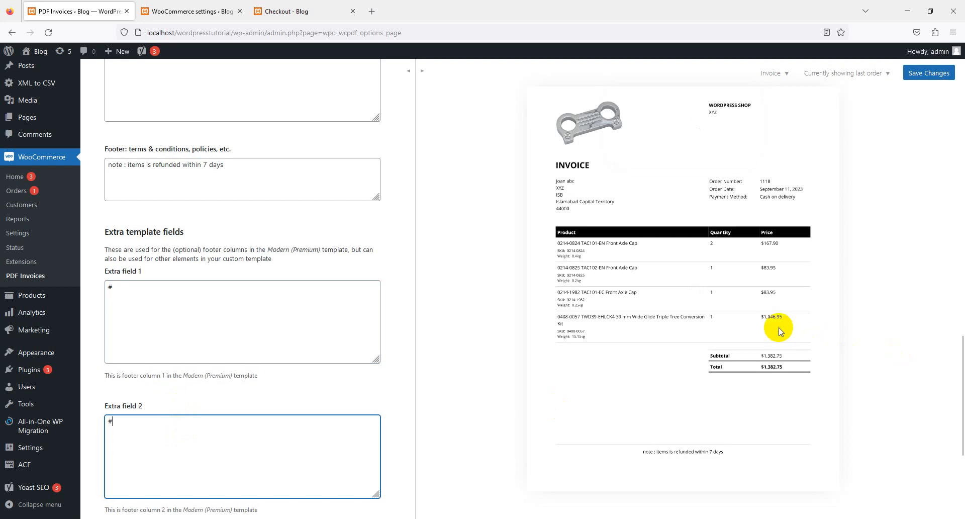
scroll(779, 332, "down", 2)
scroll(778, 332, "up", 2)
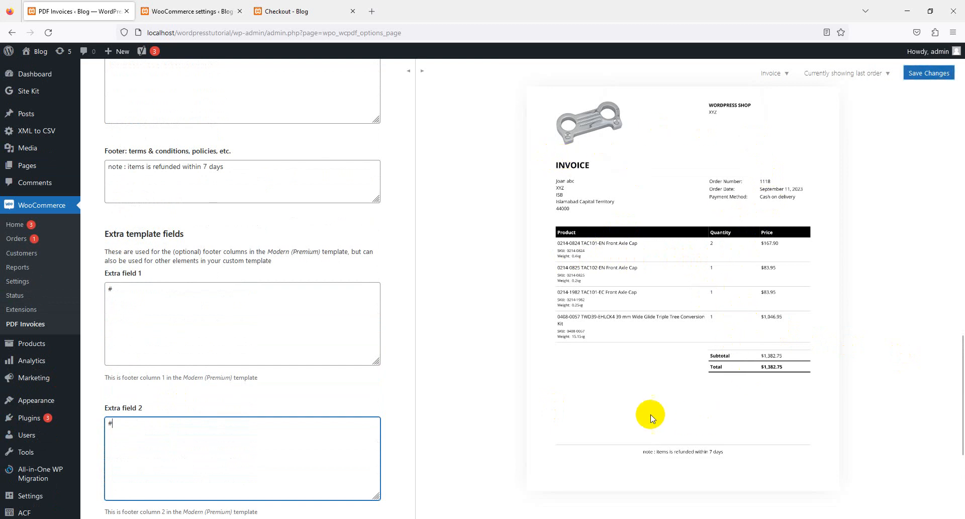
scroll(644, 407, "down", 4)
scroll(639, 400, "up", 1)
scroll(221, 397, "down", 1)
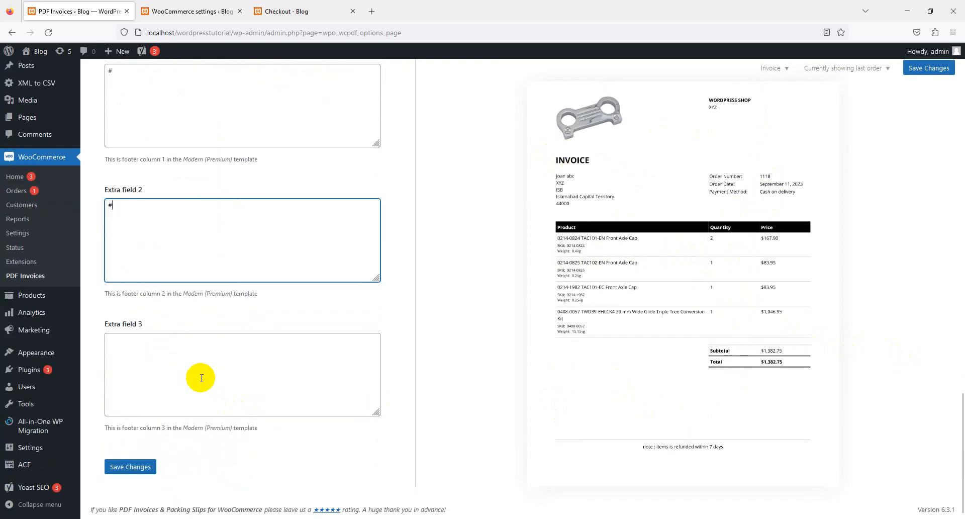
Replace the content of Extra field 1 with TEST 1 and Extra field 2 with TEST 2, and save the settings
scroll(201, 377, "up", 5)
left_click(190, 370)
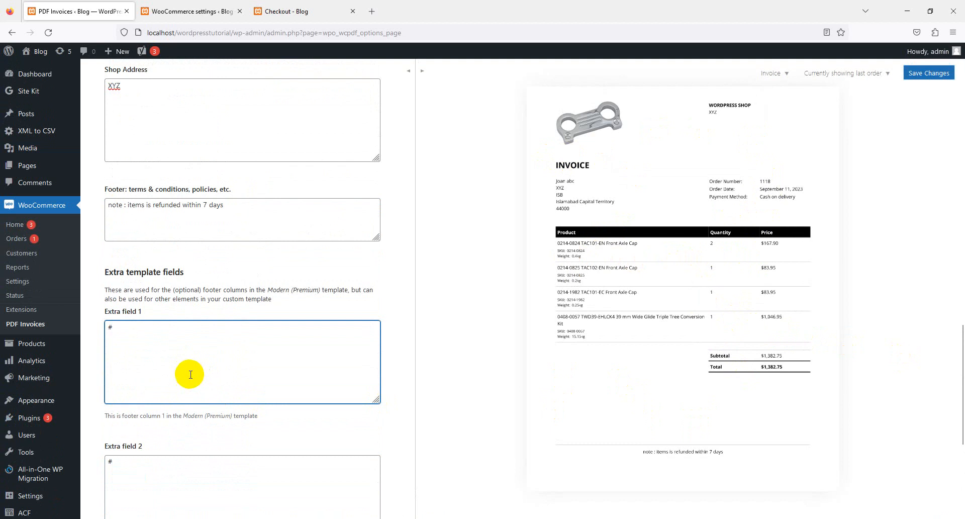
scroll(190, 374, "down", 3)
key("BackSpace")
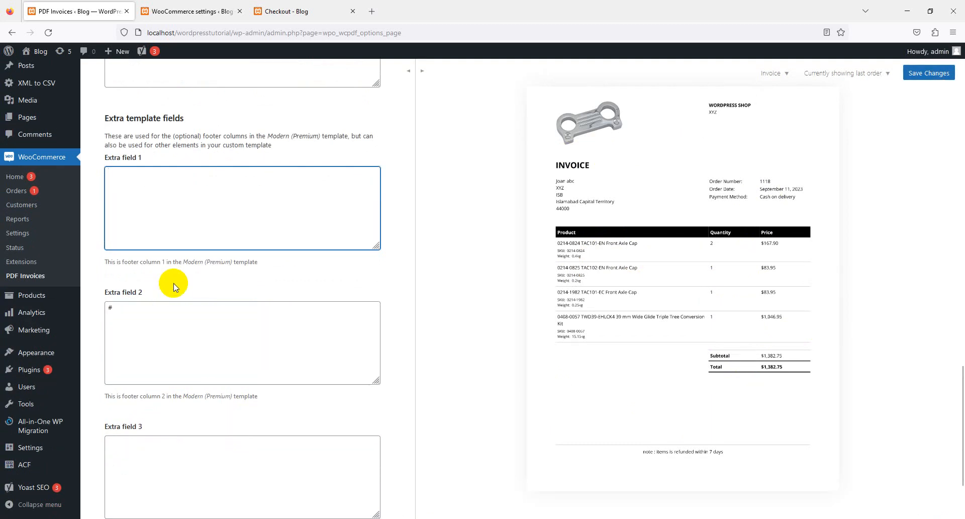
type("TEST 1")
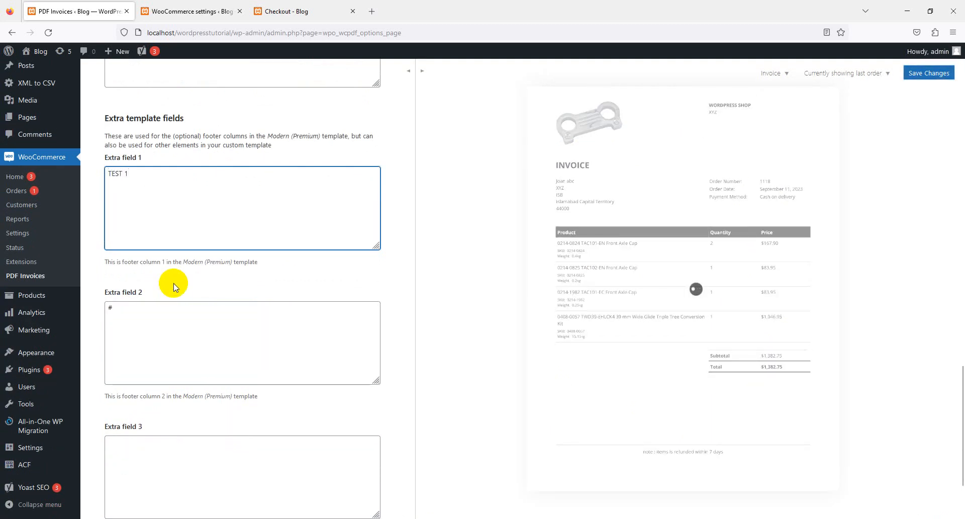
left_click(204, 329)
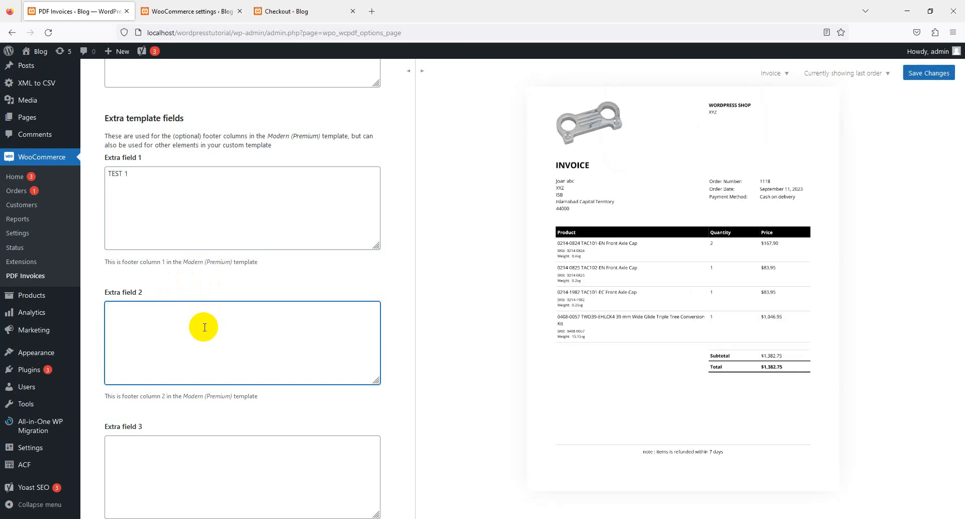
type("TEST 2")
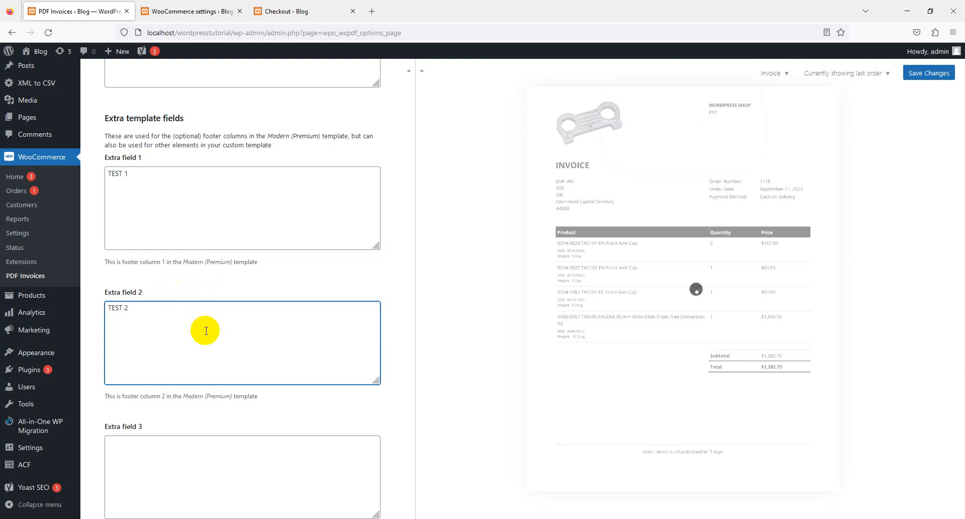
scroll(151, 414, "down", 2)
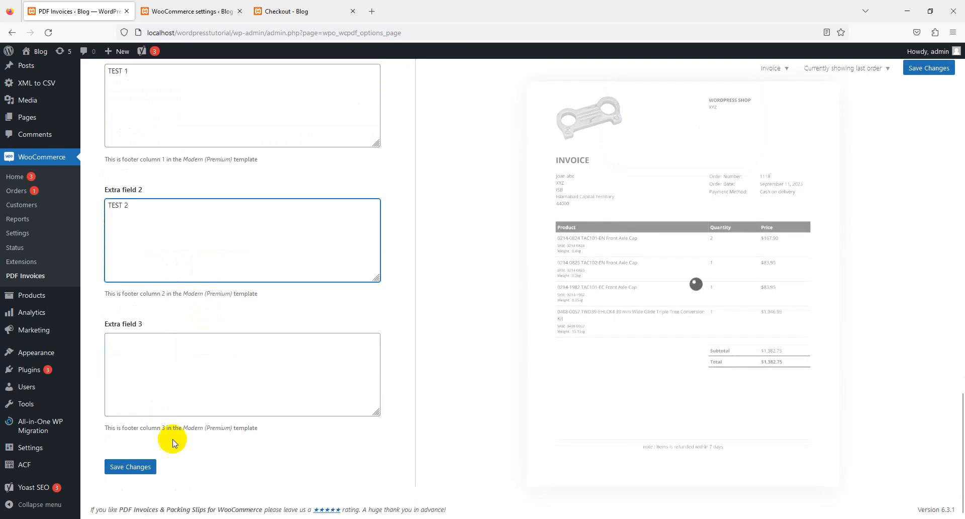
left_click(129, 466)
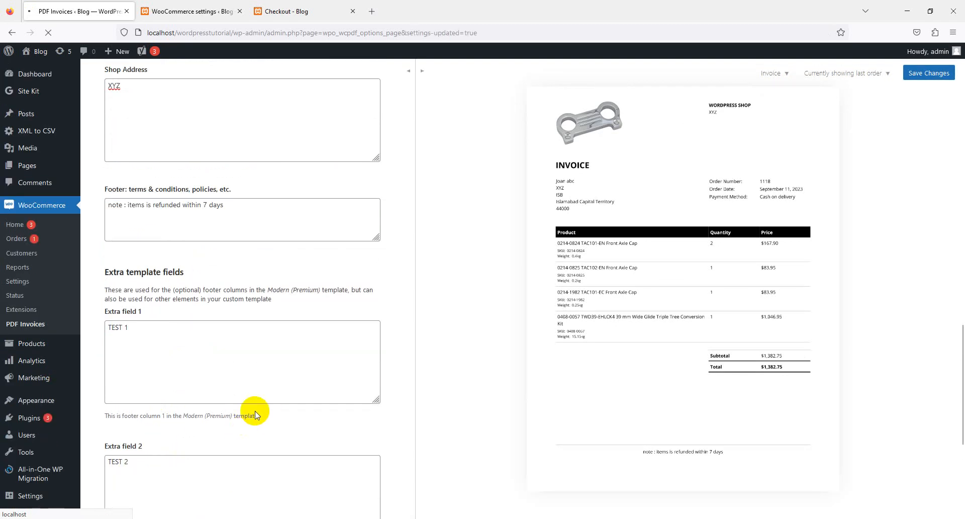
Switch the document preview from Invoice to Packing Slip and look over the packing slip
scroll(497, 327, "down", 2)
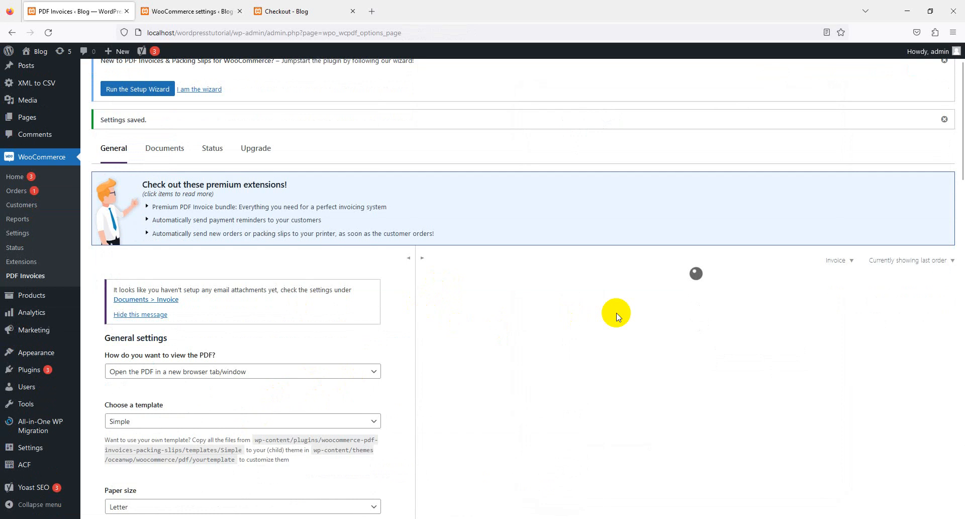
left_click(837, 260)
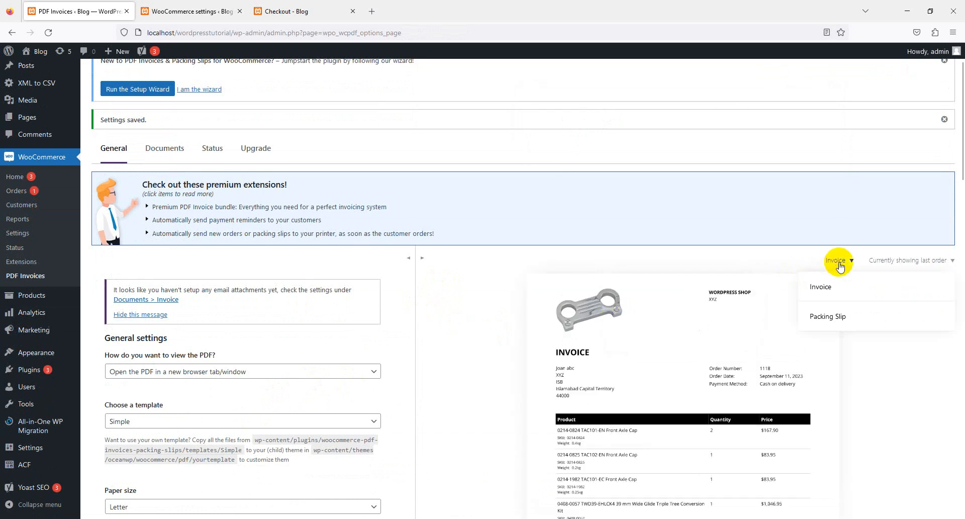
left_click(834, 323)
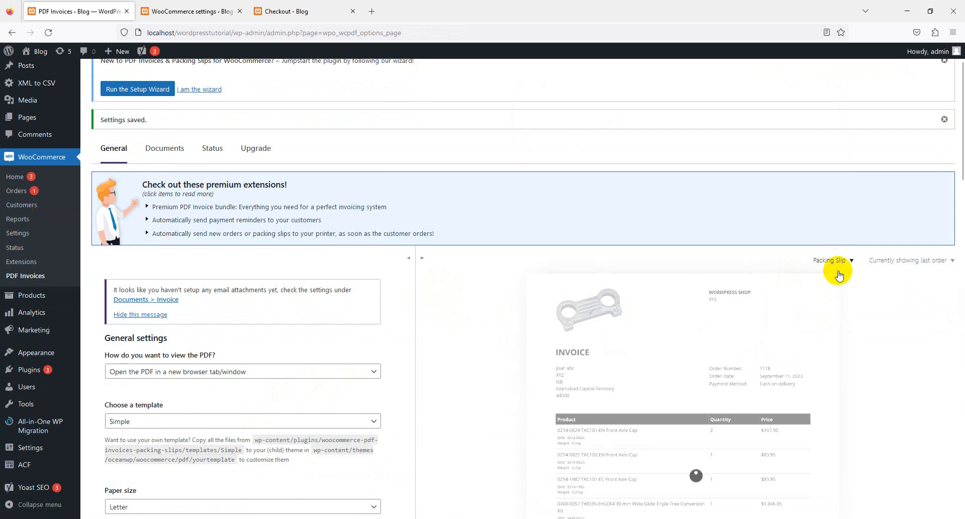
left_click(828, 261)
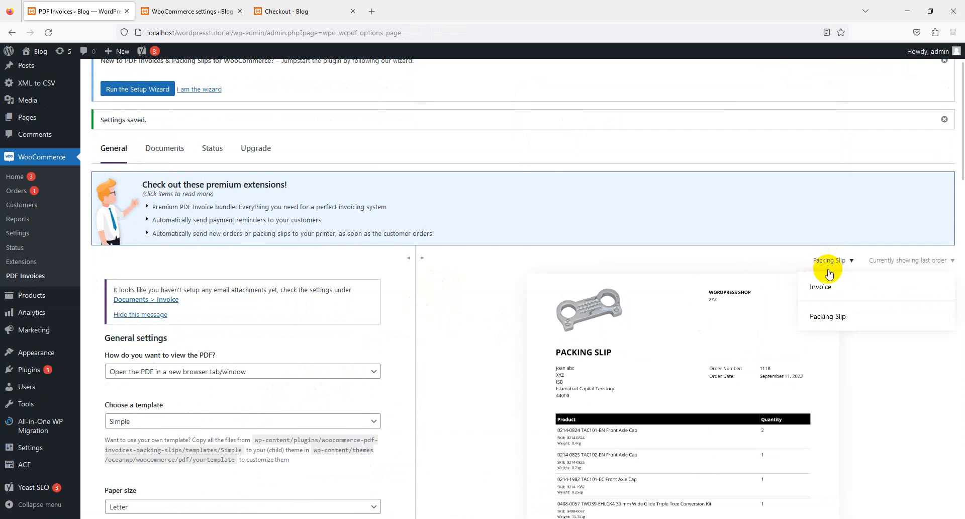
scroll(502, 310, "down", 5)
scroll(395, 319, "up", 2)
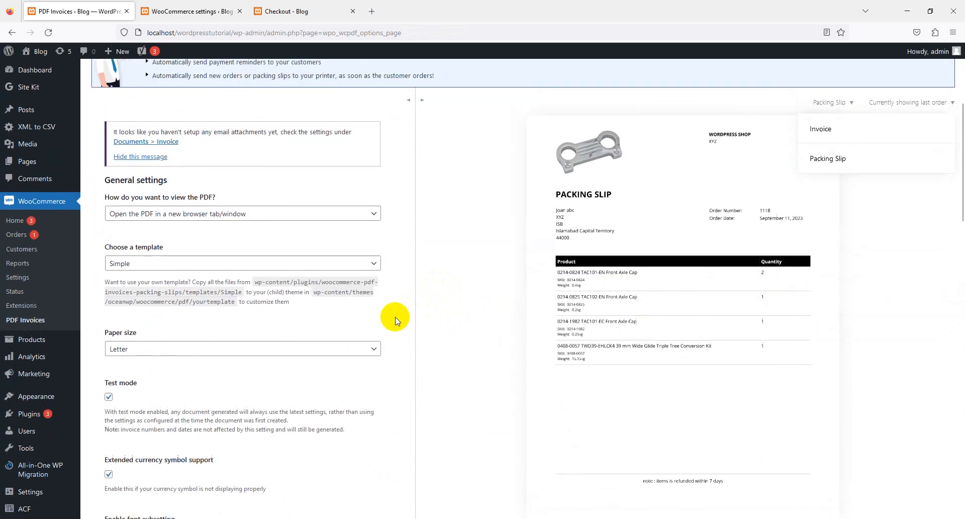
Open the plugin's document settings for the Invoice and dismiss the Document settings tip
scroll(258, 443, "down", 4)
scroll(187, 248, "up", 8)
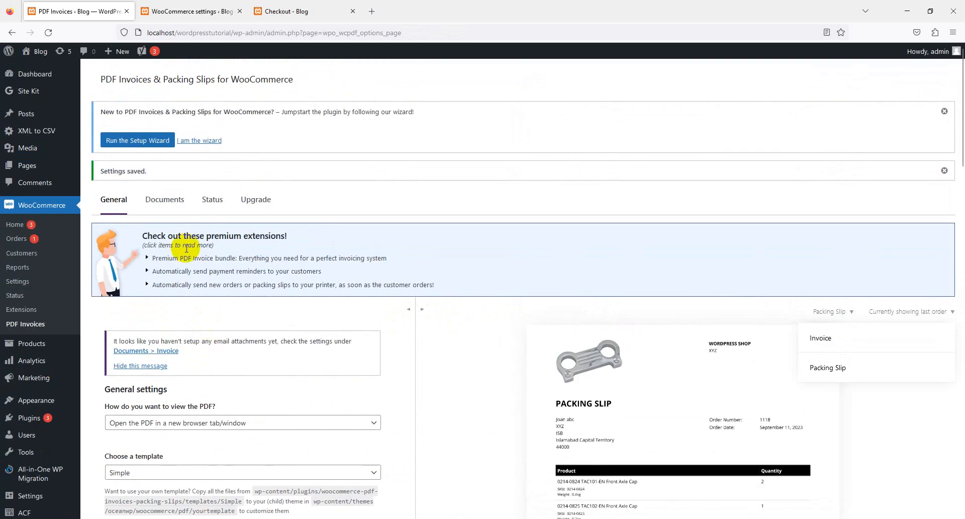
left_click(174, 198)
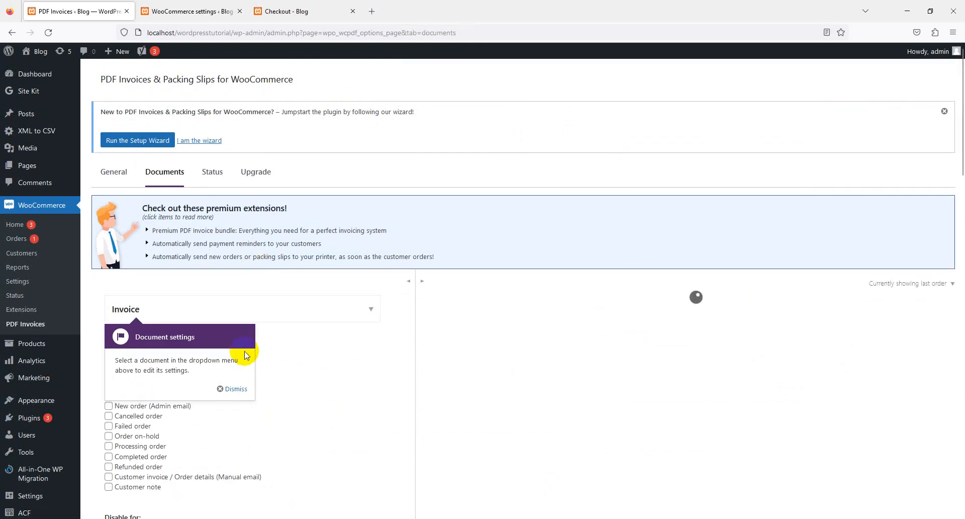
left_click(236, 389)
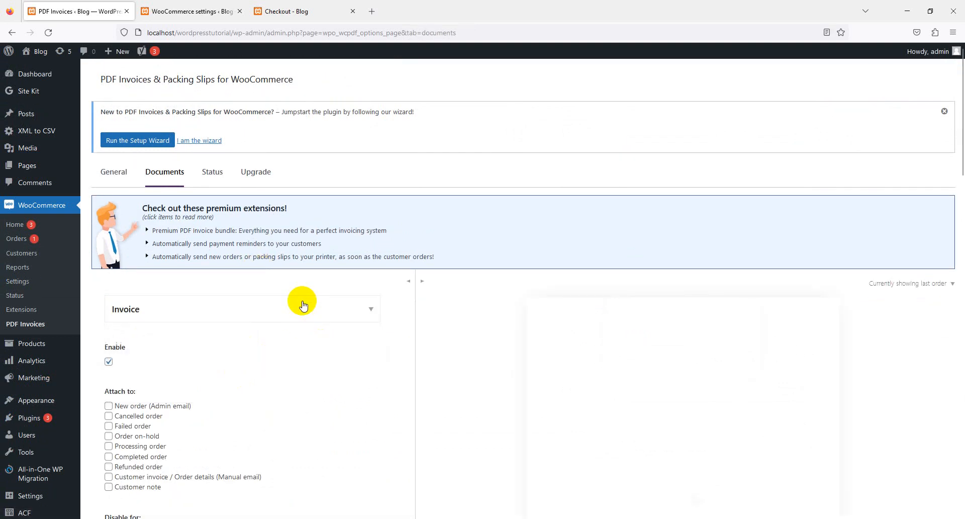
Attach the invoice to the New order, Cancelled order, Order on-hold, Completed order and Refunded order emails
scroll(184, 344, "down", 2)
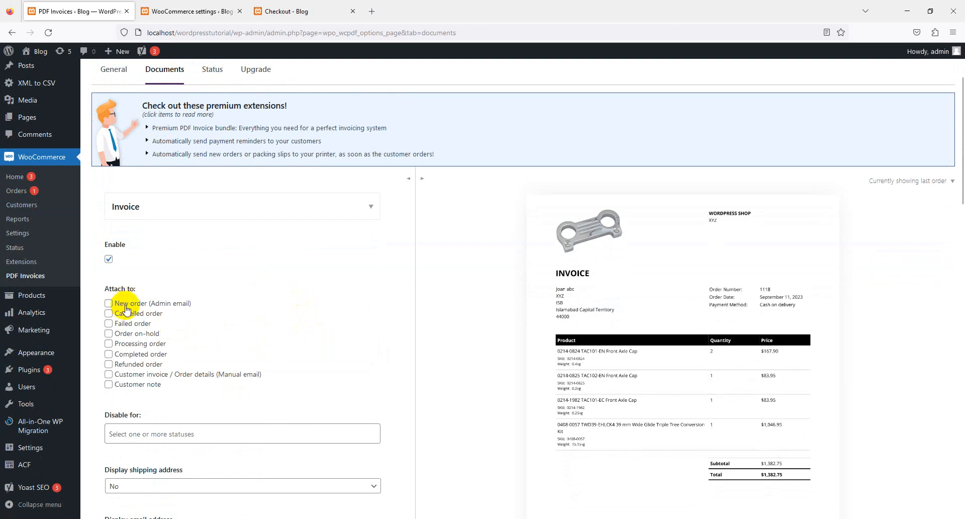
left_click(126, 305)
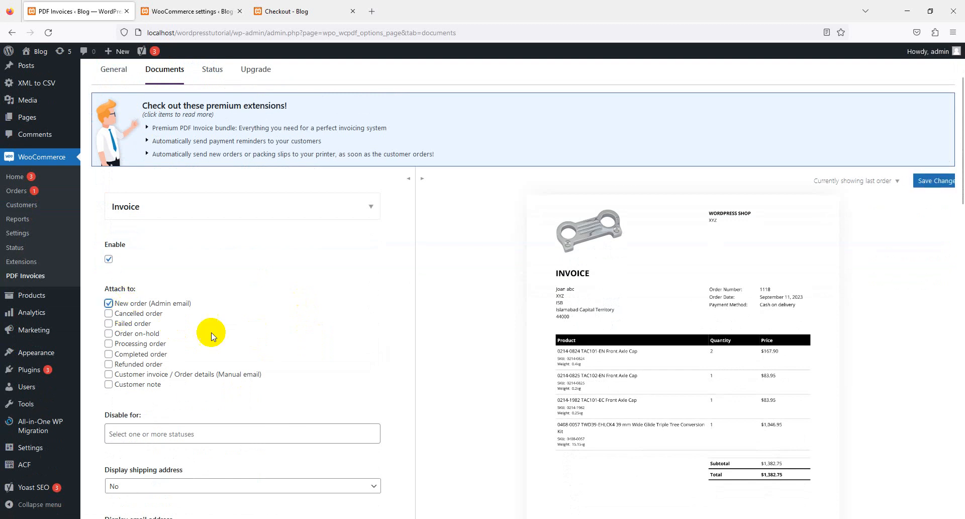
left_click(146, 313)
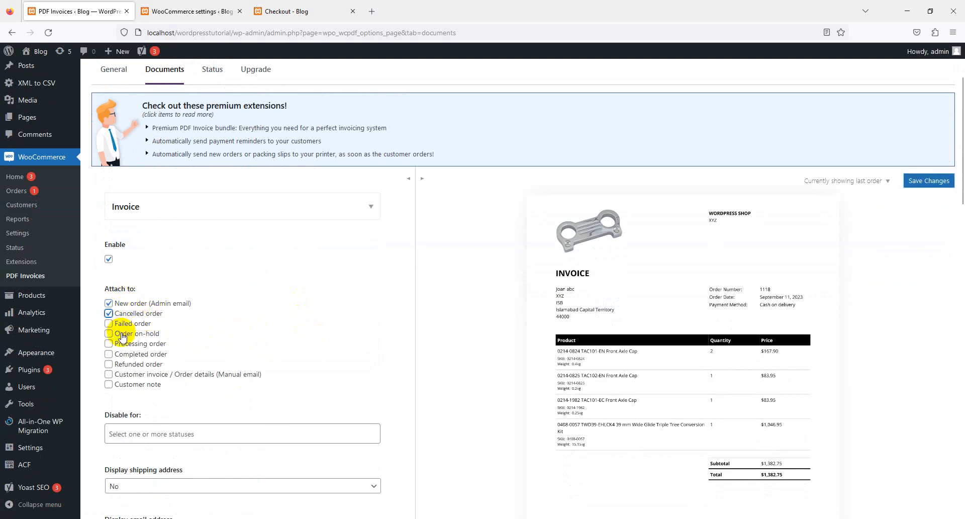
left_click(123, 336)
left_click(123, 355)
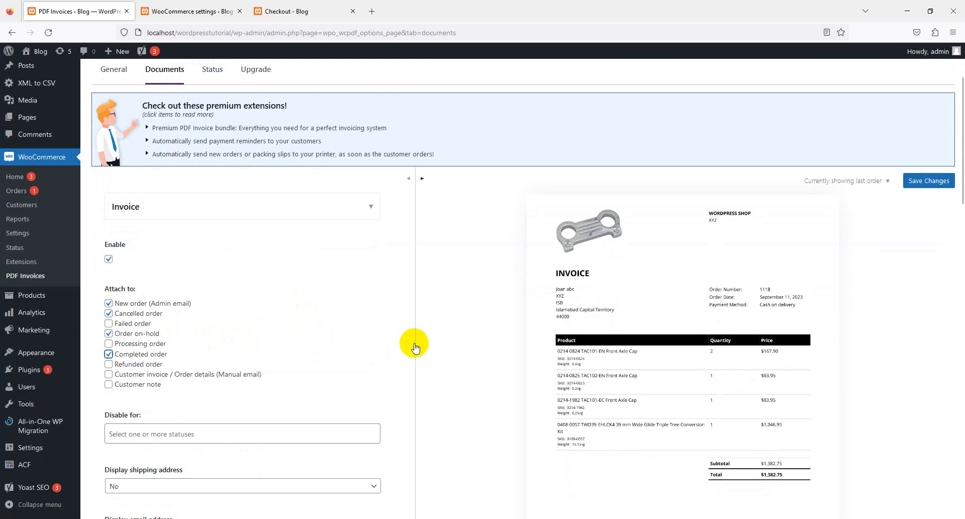
left_click(141, 363)
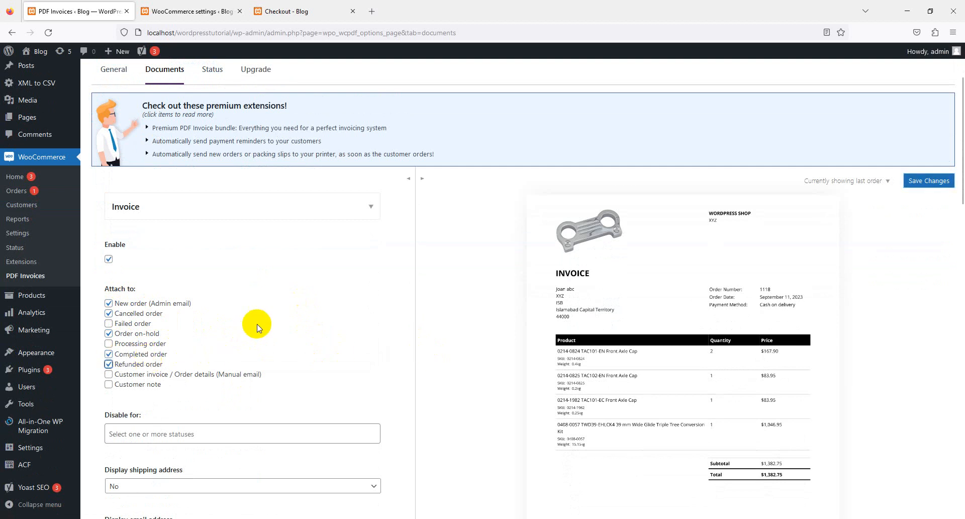
Check which order statuses can be chosen for disabling the invoice, without selecting any
scroll(254, 323, "down", 3)
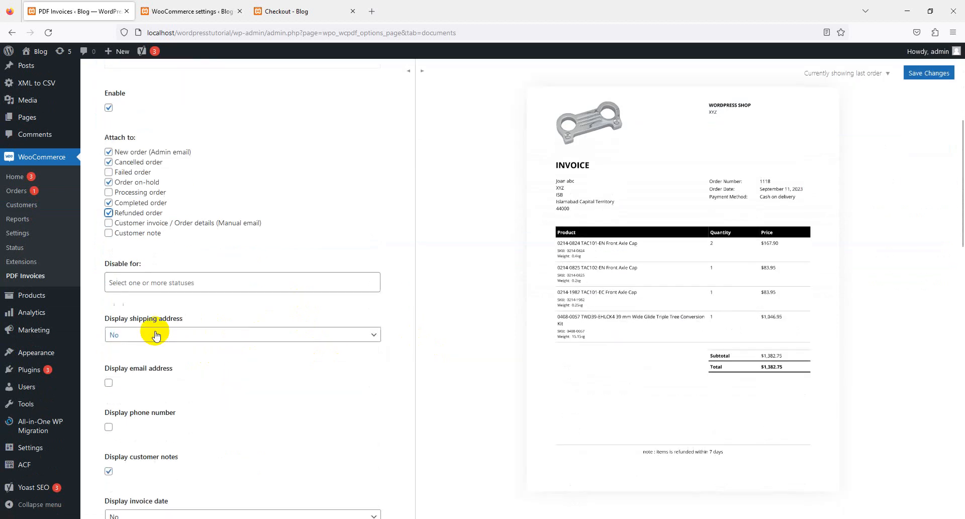
left_click(189, 280)
left_click(283, 232)
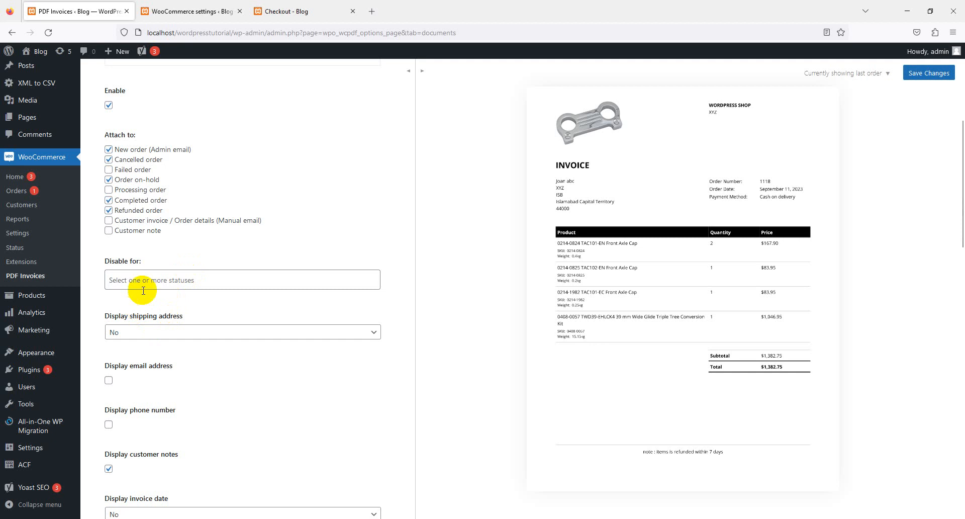
Set the prefix of the invoice number format to wp, leaving the suffix and padding empty
scroll(151, 282, "down", 2)
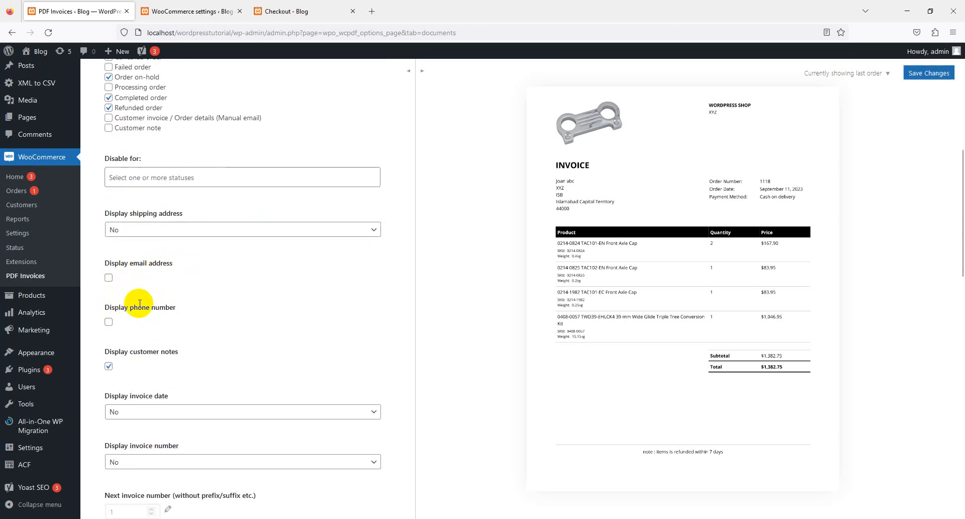
scroll(168, 307, "down", 1)
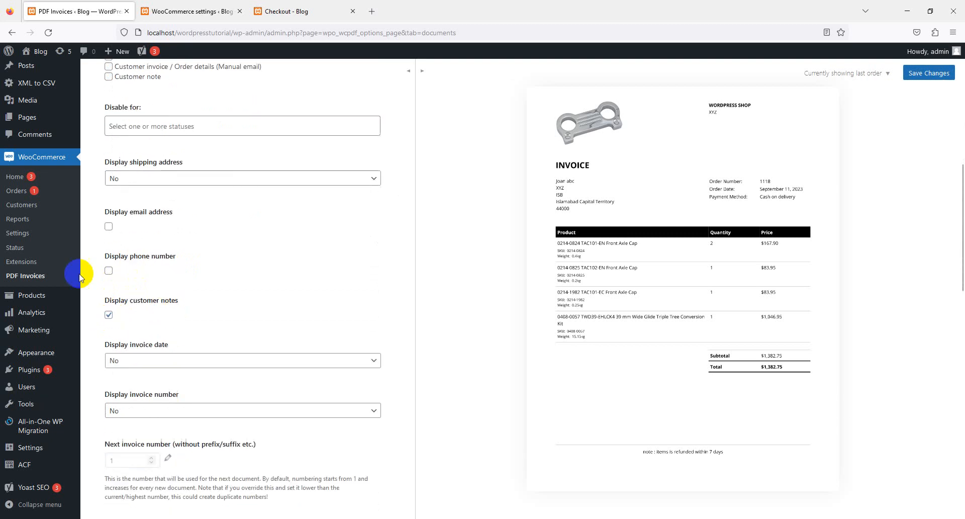
scroll(134, 273, "down", 4)
scroll(148, 284, "up", 1)
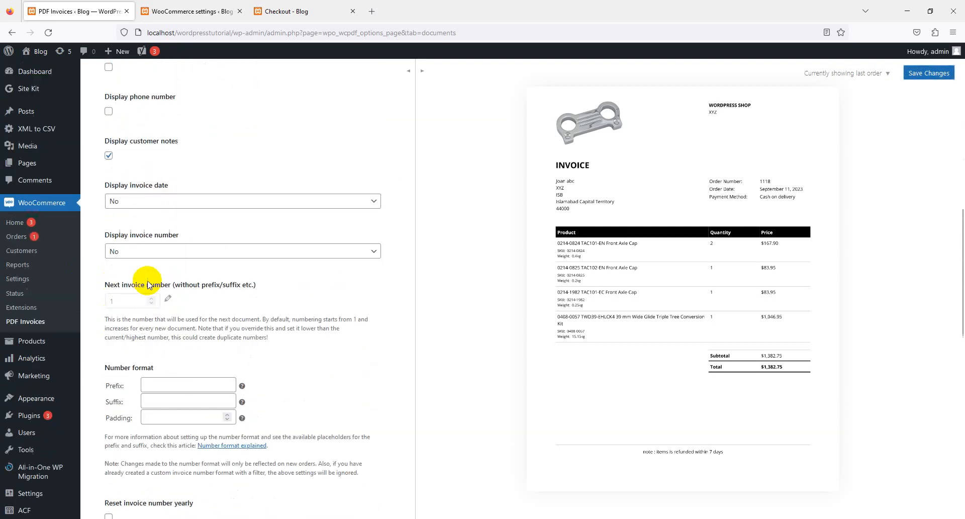
left_click(171, 392)
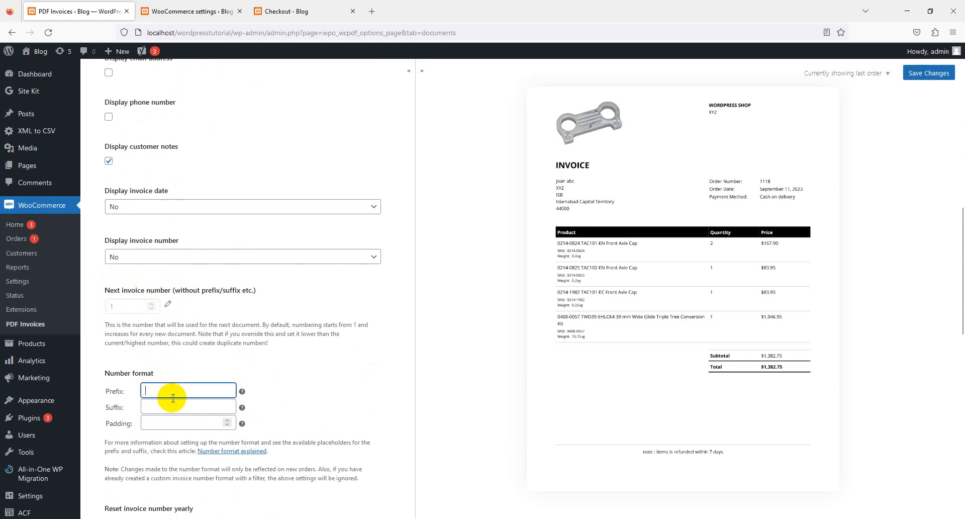
left_click(176, 421)
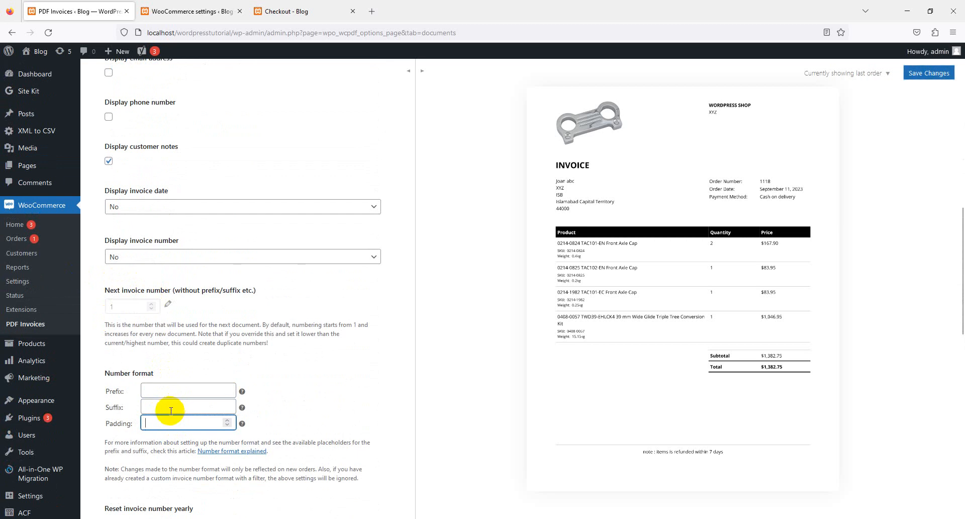
left_click(170, 405)
scroll(170, 404, "down", 2)
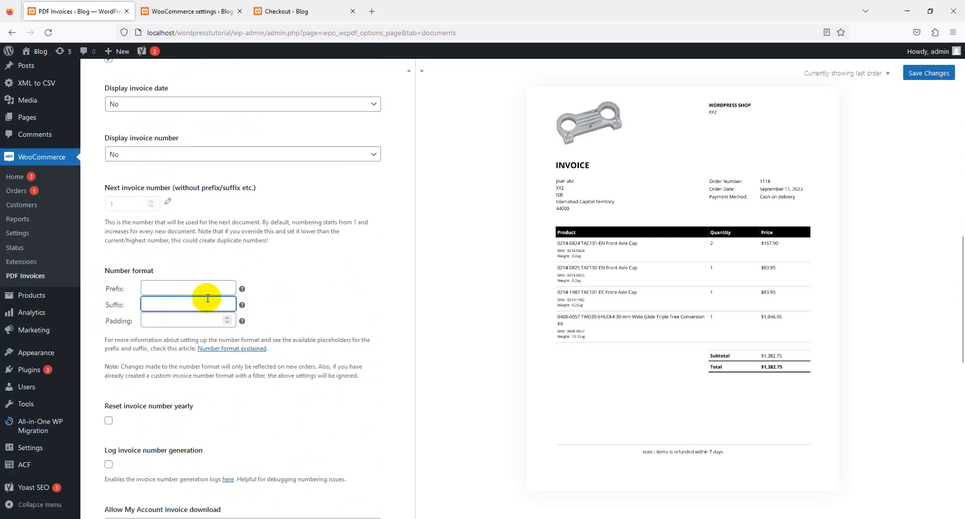
left_click(169, 290)
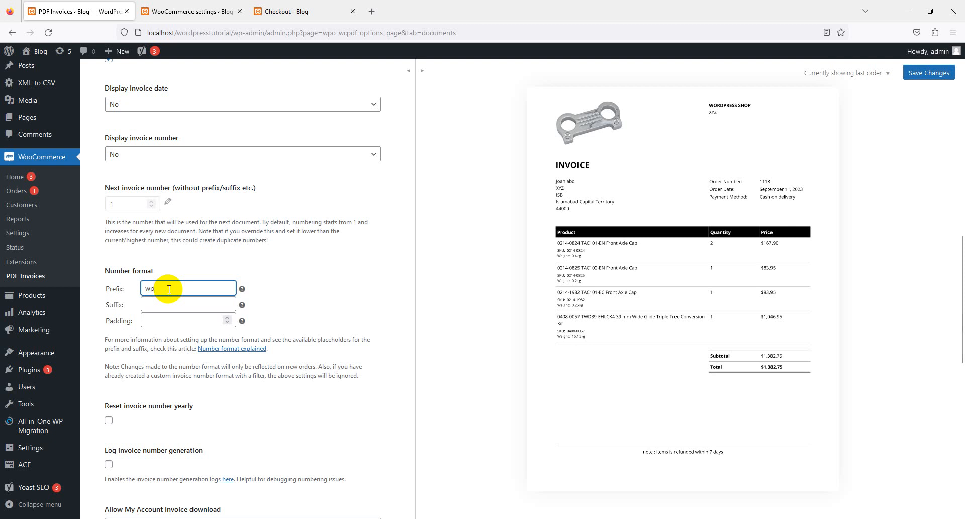
Set Display invoice number to Invoice Number so the number is shown on the invoice
scroll(143, 204, "up", 1)
left_click(143, 206)
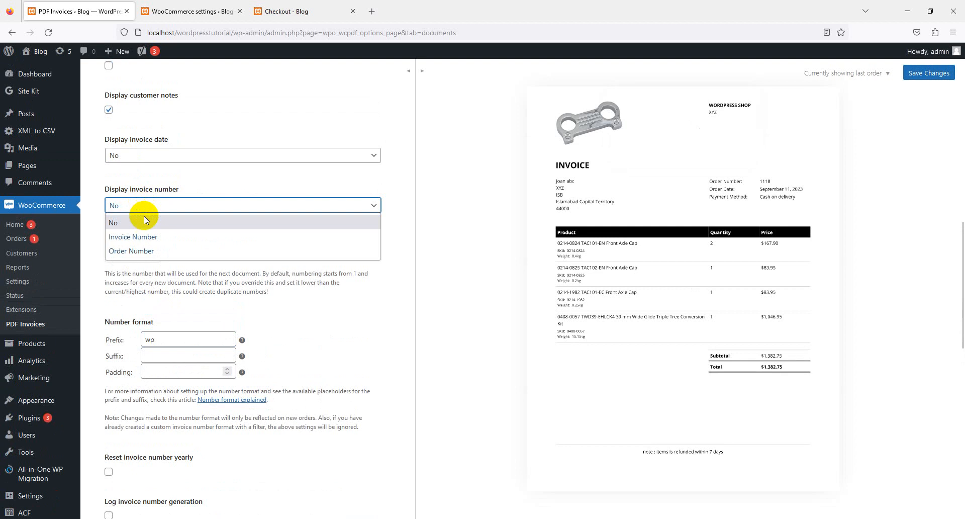
left_click(141, 239)
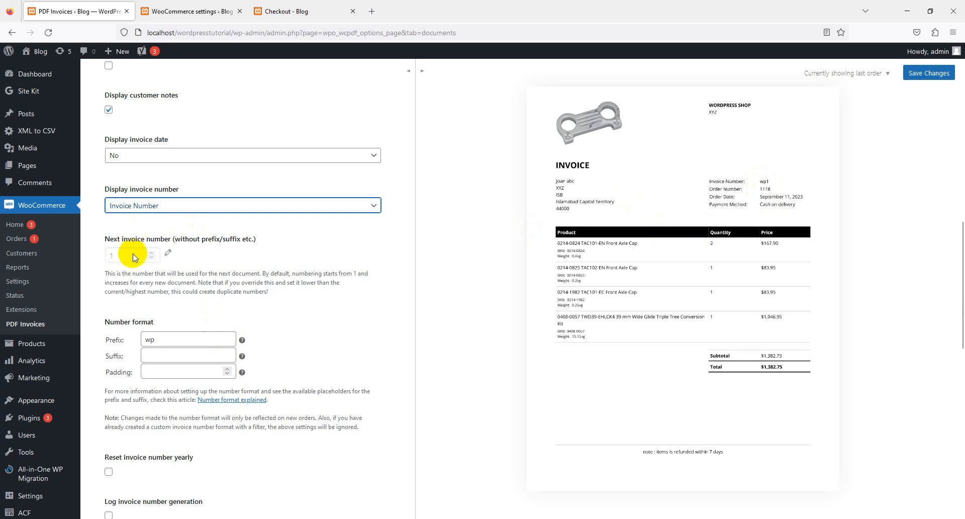
left_click(118, 256)
Try Order Number as the displayed invoice number, read the note about it, and switch back to Invoice Number
left_click(160, 209)
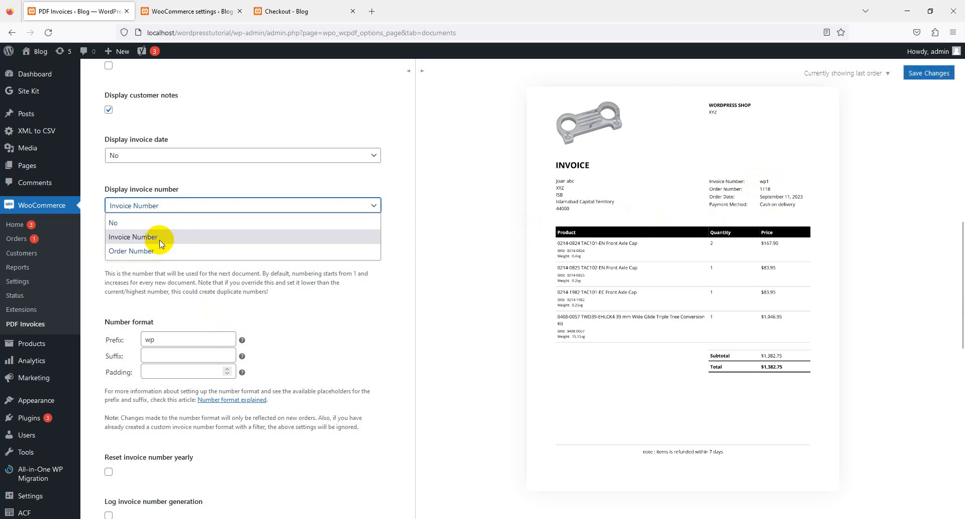
left_click(161, 251)
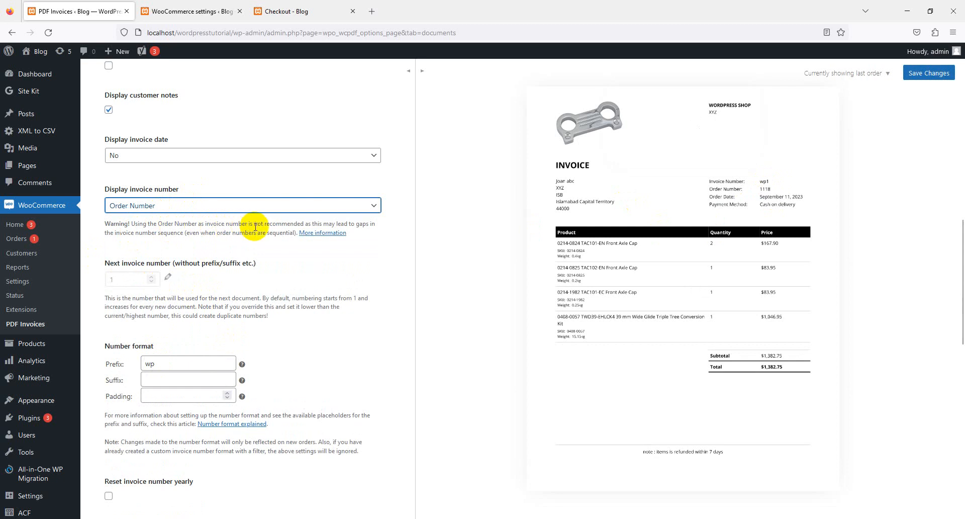
double_click(147, 233)
triple_click(146, 233)
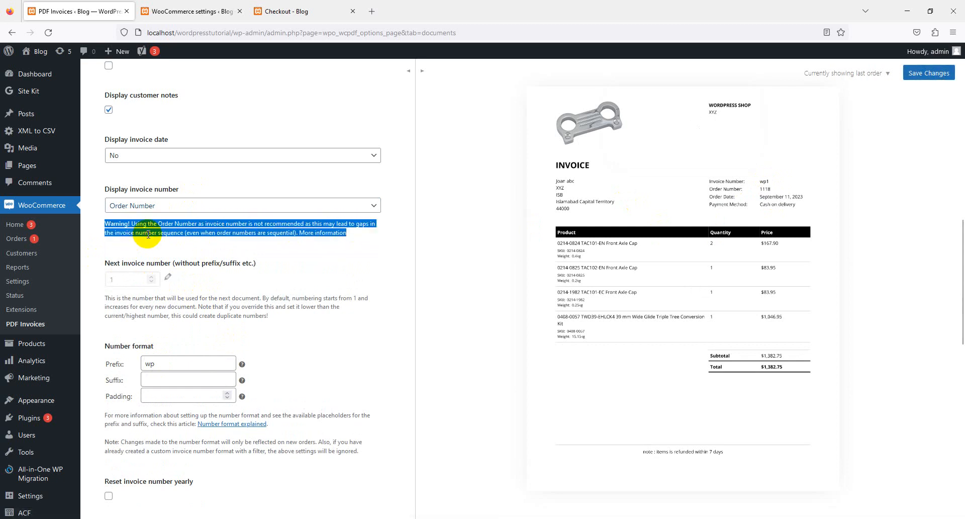
left_click(149, 206)
left_click(149, 237)
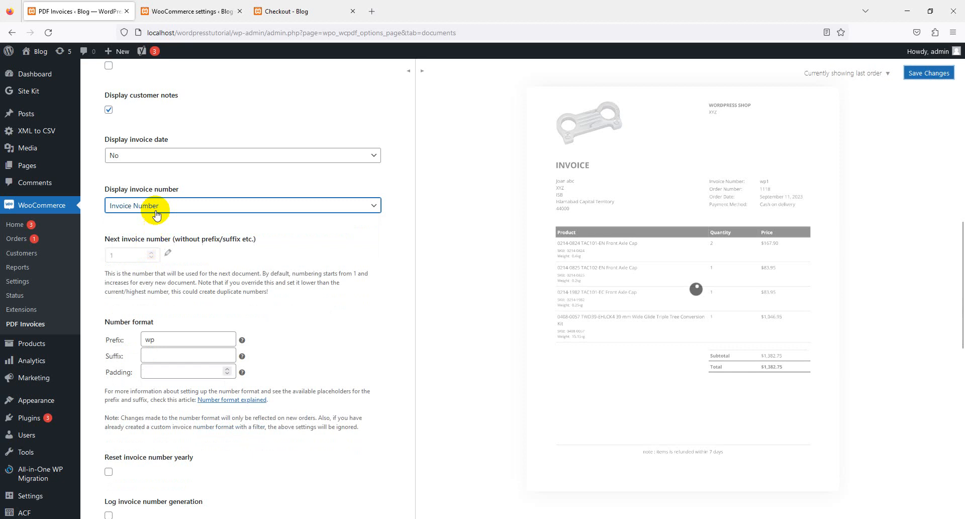
Try Order Date for Display invoice date, check the invoice preview, and settle on Invoice Date
left_click(165, 155)
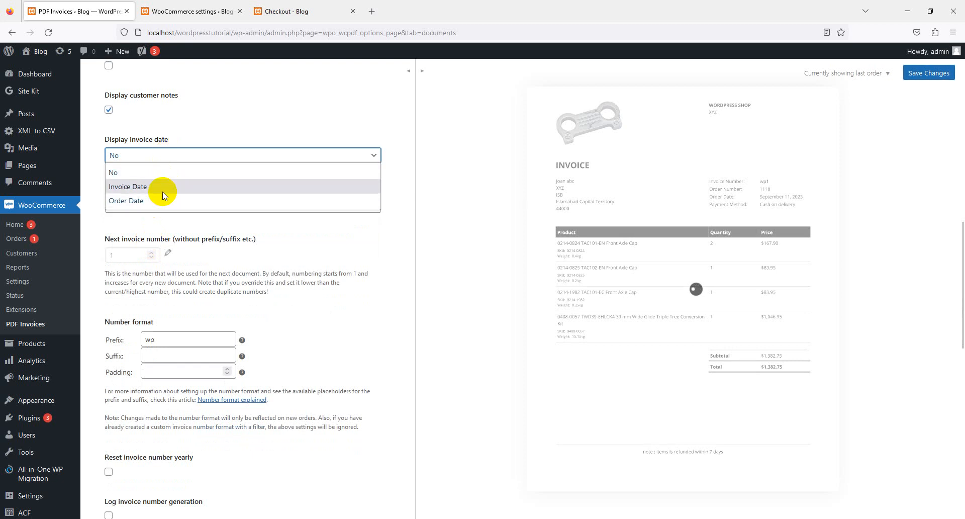
left_click(162, 189)
left_click(162, 157)
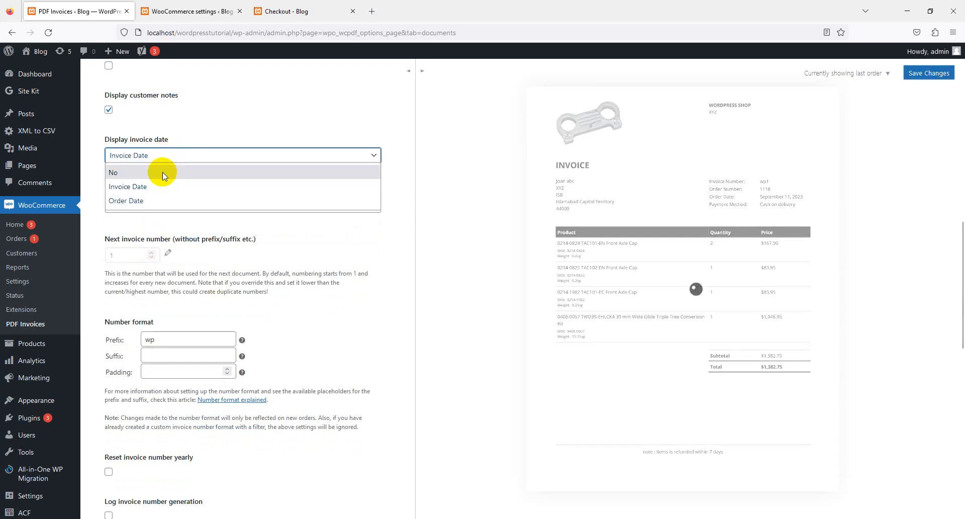
left_click(158, 197)
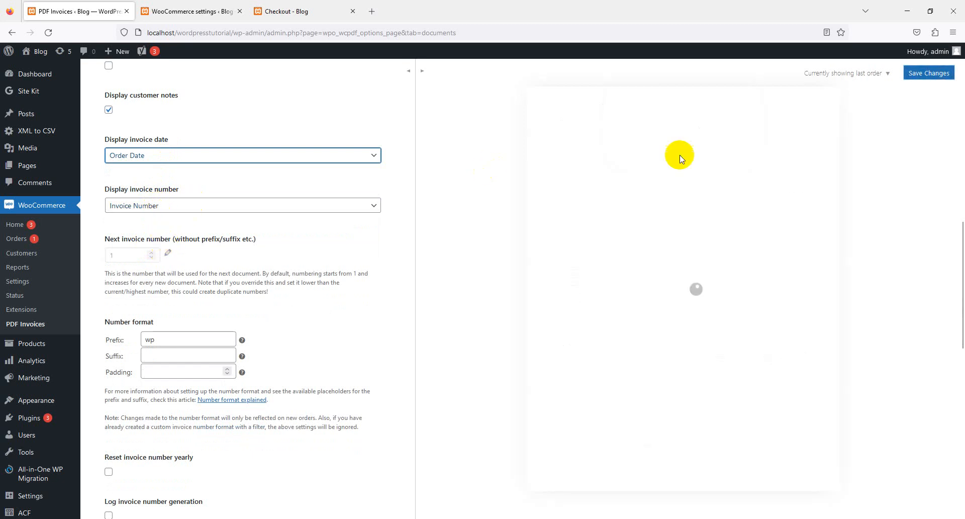
double_click(721, 236)
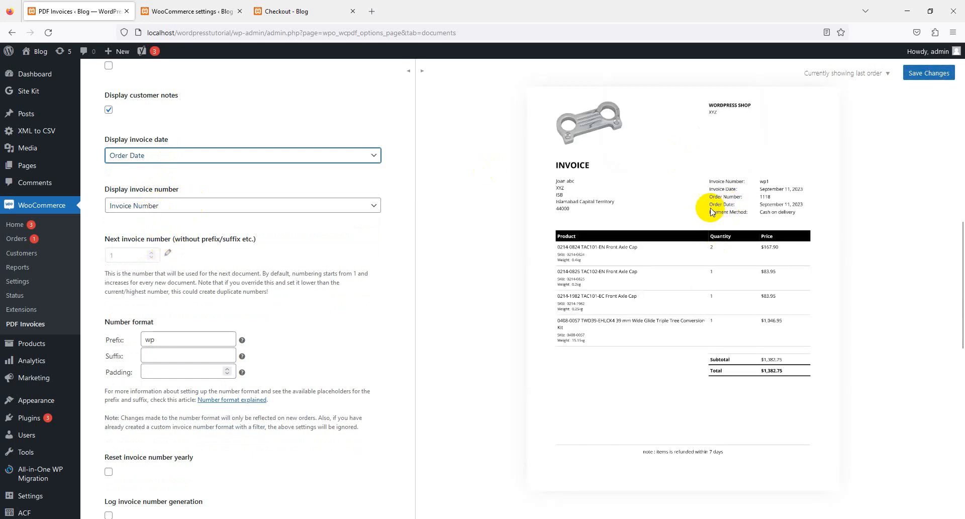
left_click(150, 156)
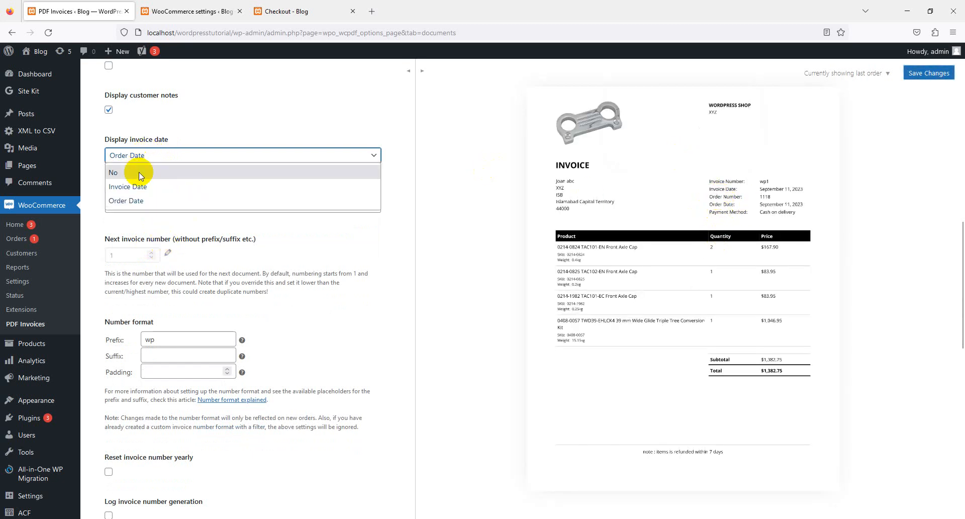
left_click(139, 188)
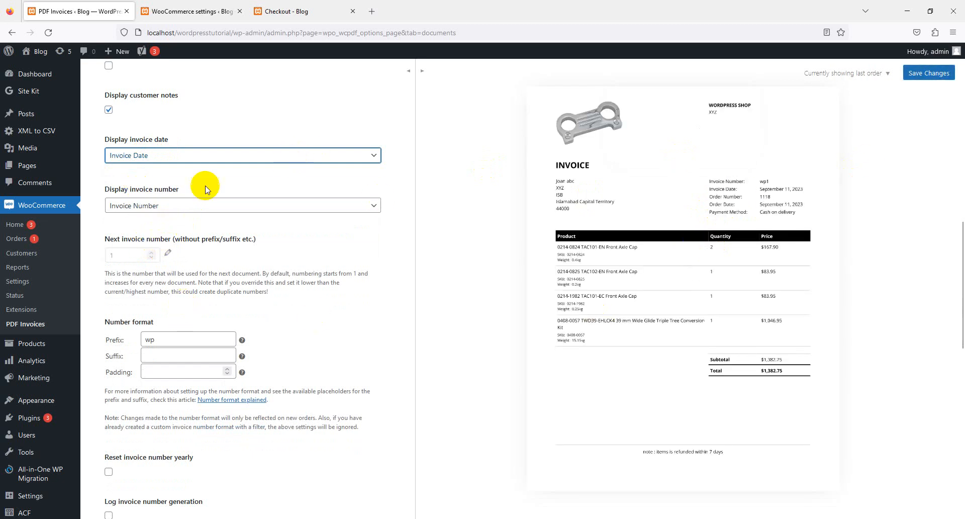
Look through the remaining invoice options down to Always use most current settings, and save the invoice settings
scroll(191, 176, "down", 5)
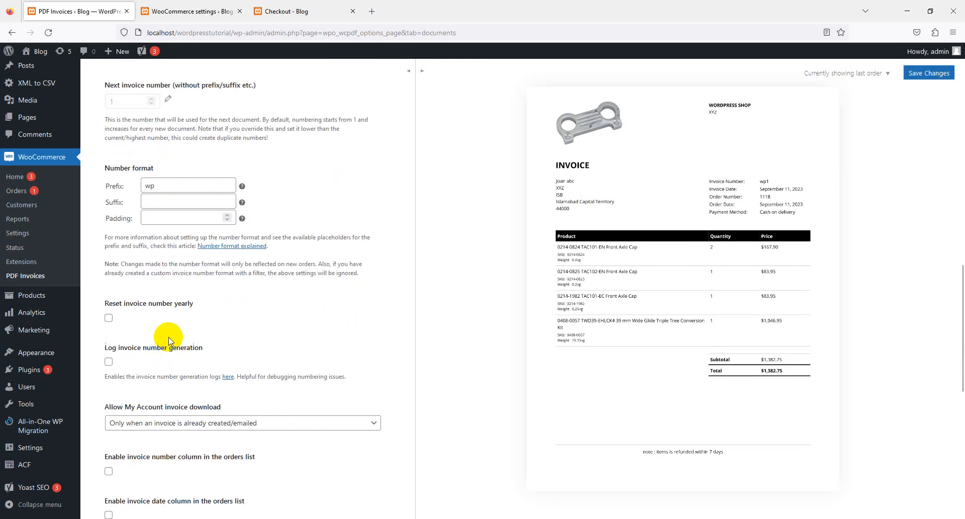
scroll(151, 308, "down", 2)
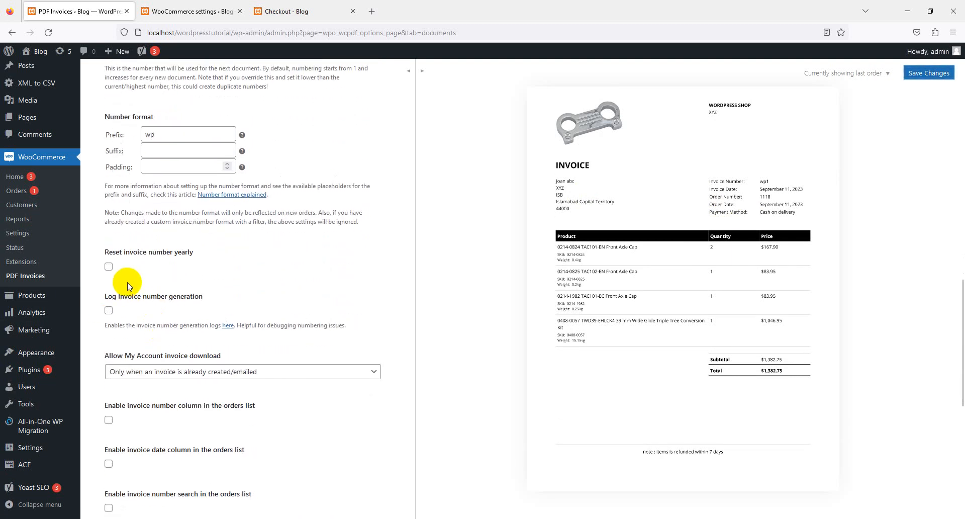
scroll(134, 302, "down", 5)
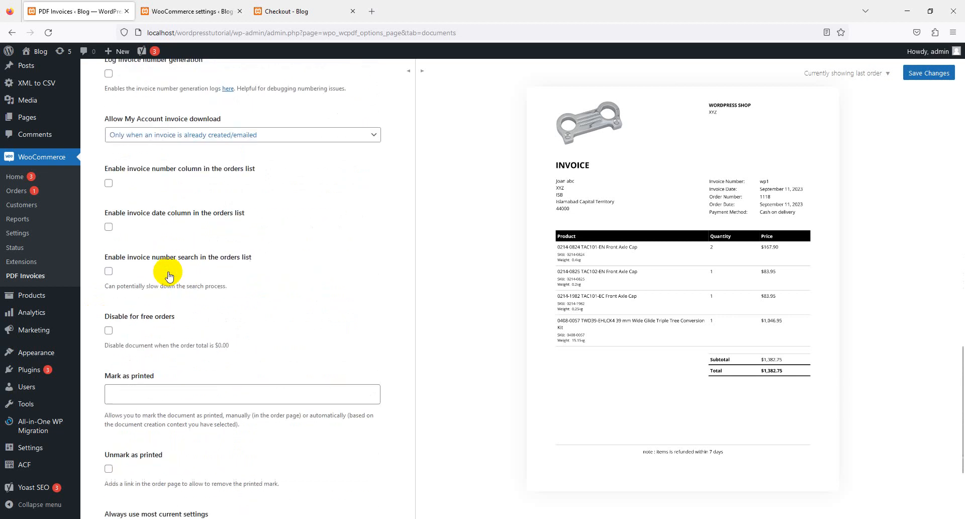
scroll(169, 275, "down", 3)
scroll(166, 271, "up", 3)
scroll(161, 301, "down", 3)
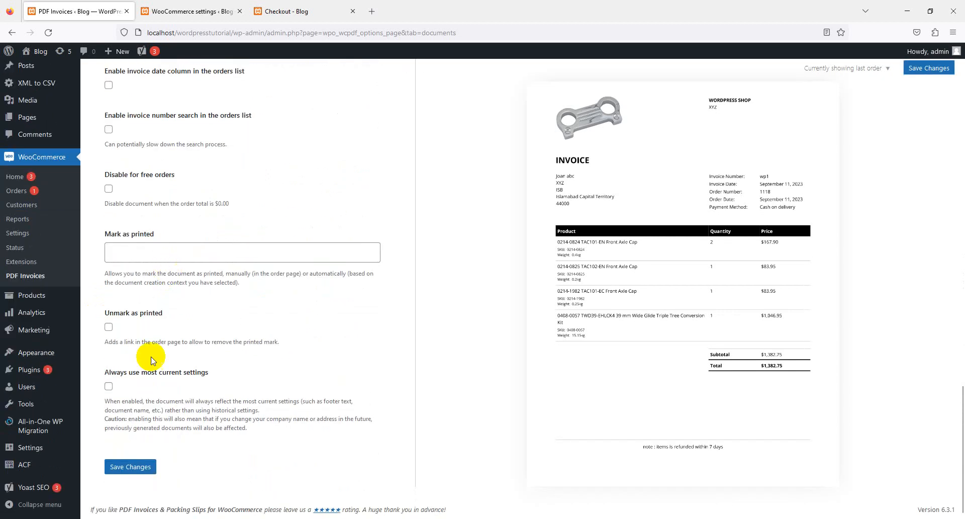
left_click(132, 468)
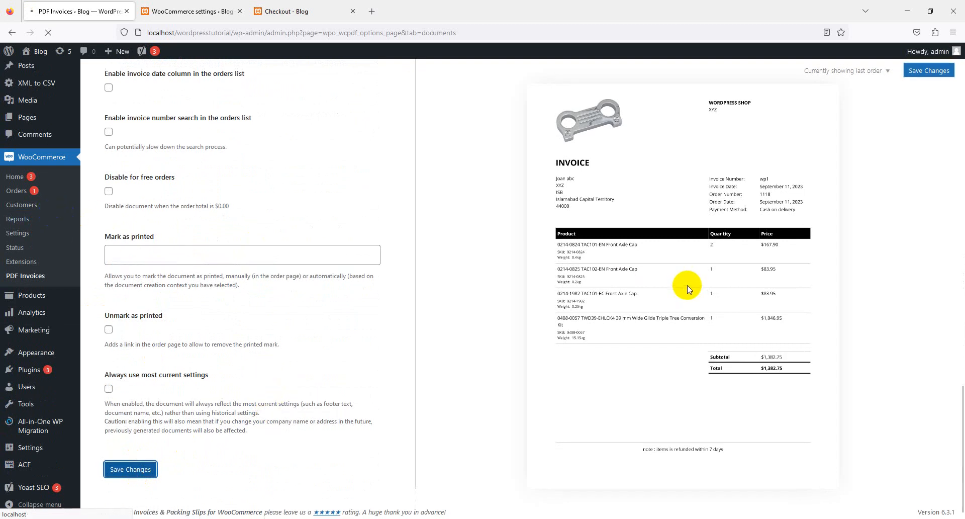
scroll(686, 287, "up", 5)
scroll(686, 287, "up", 5)
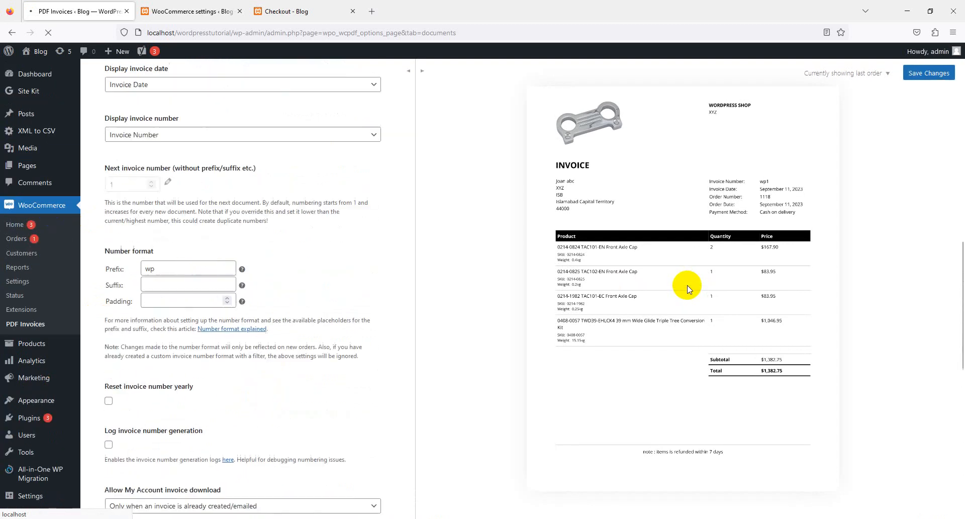
Open the WooCommerce orders list in a new browser tab and open the processing order for editing
right_click(41, 243)
left_click(51, 249)
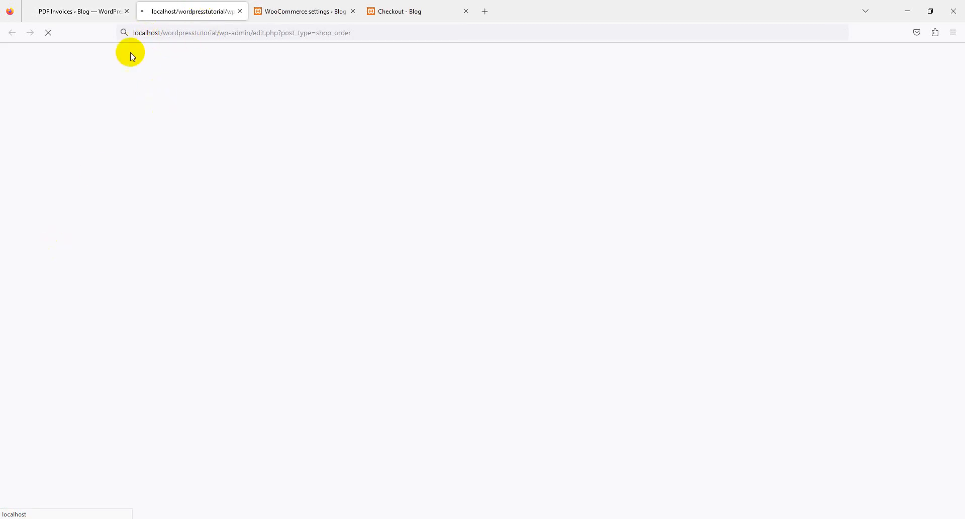
left_click(103, 10)
left_click(173, 11)
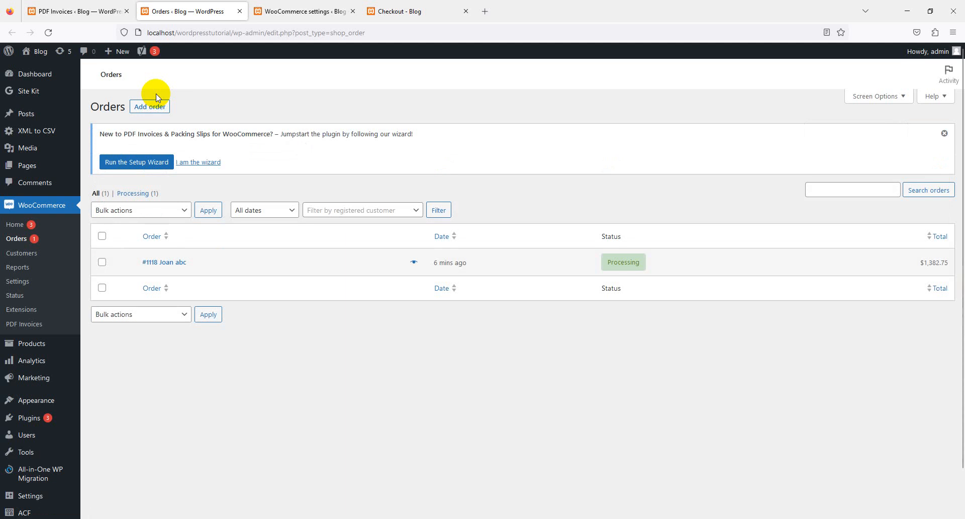
left_click(178, 268)
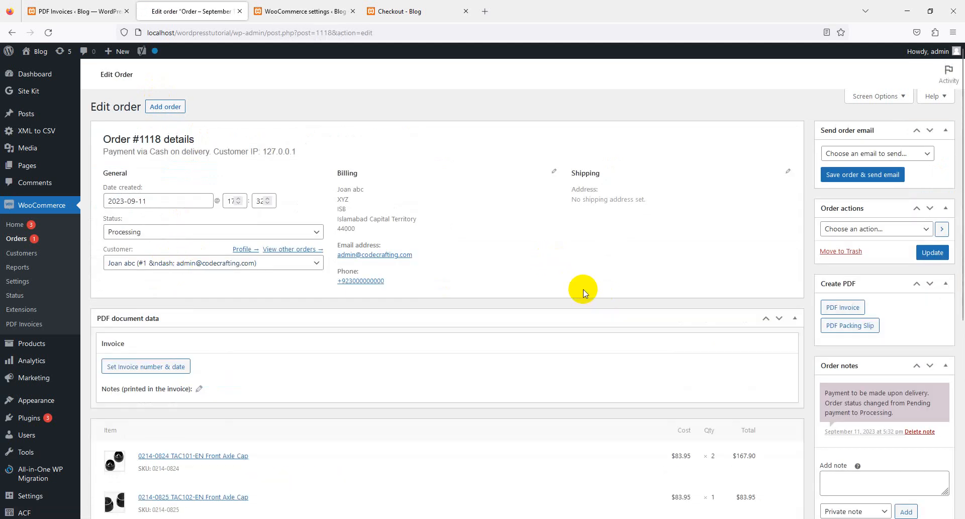
Look over the order details and generate the PDF invoice for this order
scroll(583, 290, "down", 2)
scroll(584, 290, "up", 1)
scroll(705, 296, "up", 1)
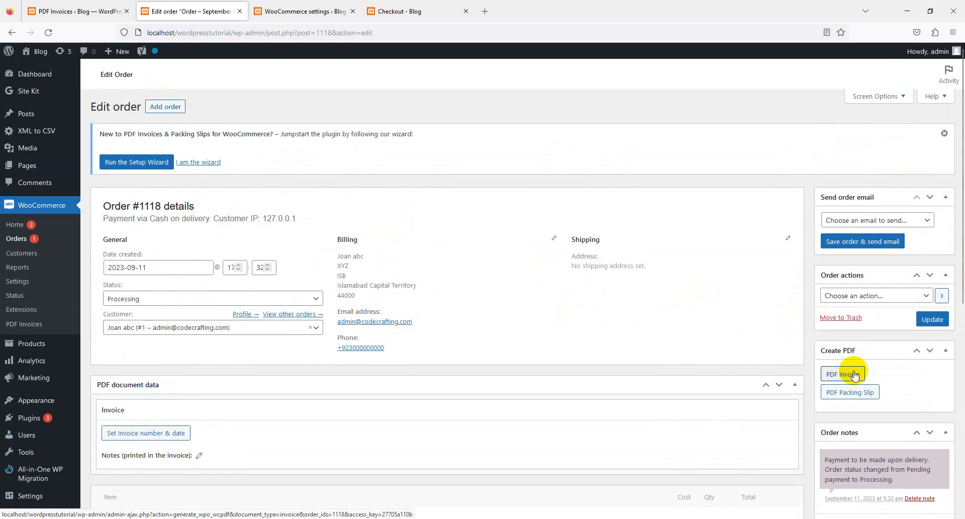
left_click(821, 385)
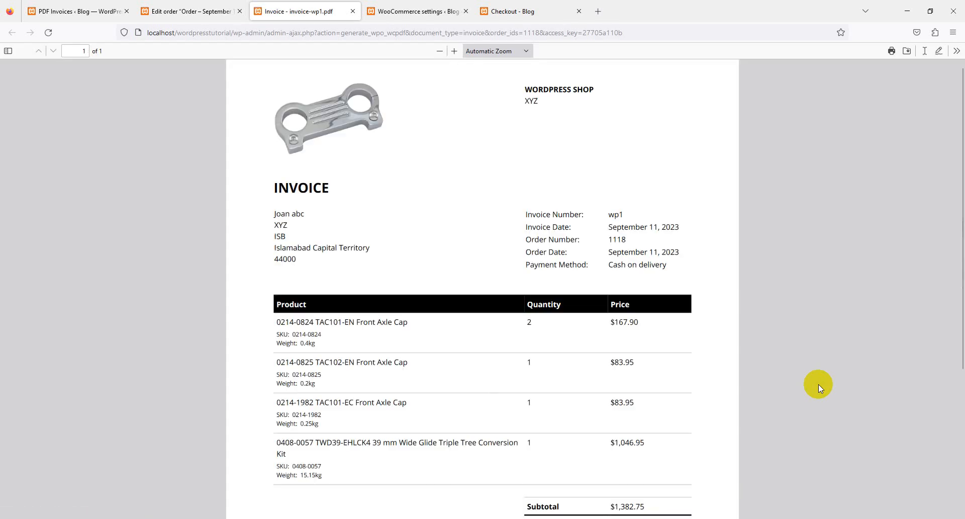
Review the PDF invoice from the logo and invoice details to the products, totals and footer note, and return to the order
scroll(323, 282, "down", 4)
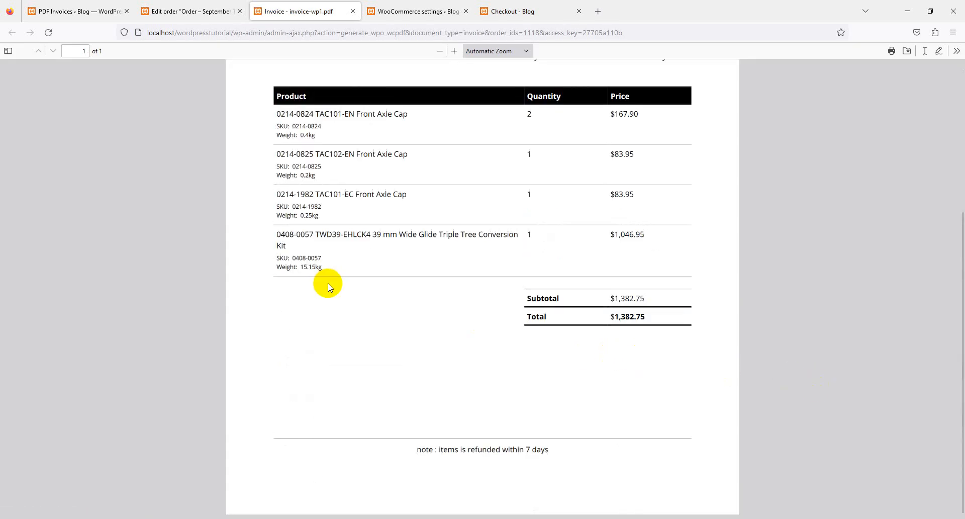
scroll(559, 267, "up", 4)
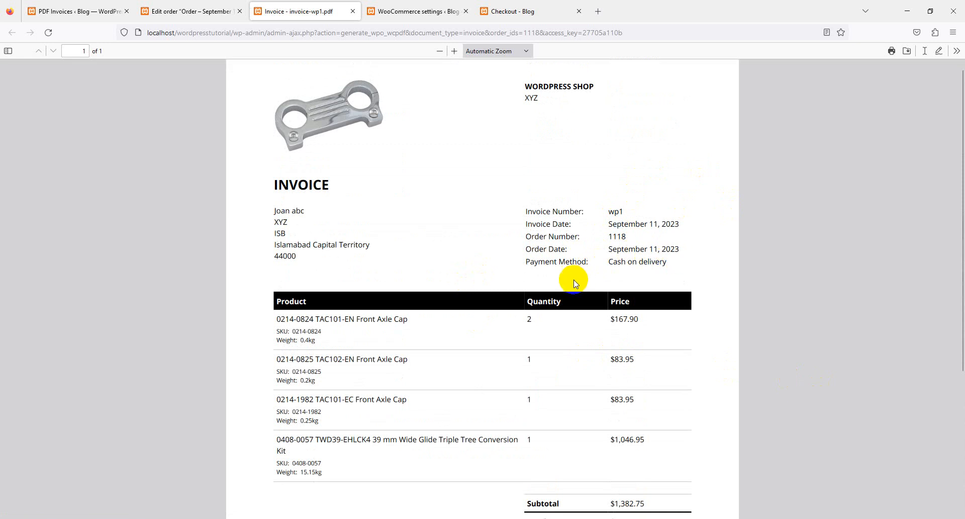
scroll(560, 263, "down", 3)
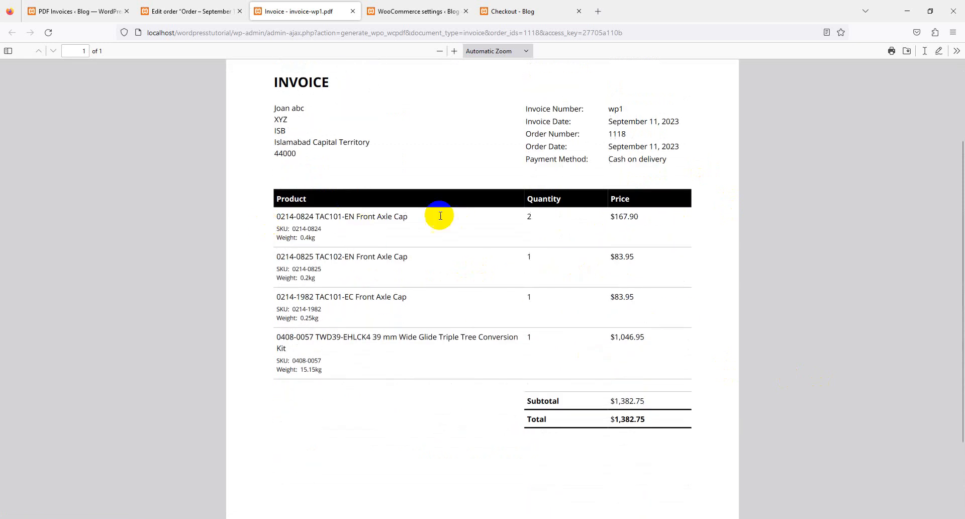
scroll(399, 297, "down", 3)
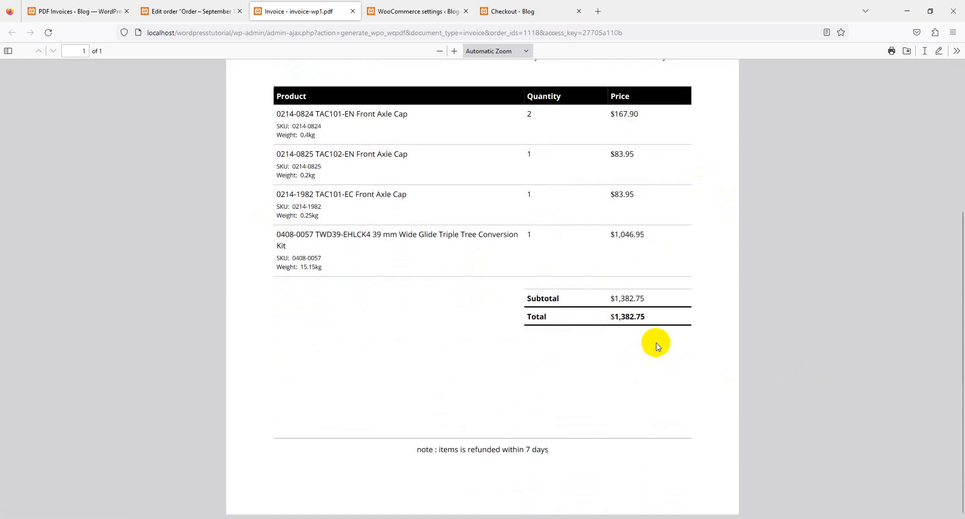
scroll(427, 314, "up", 6)
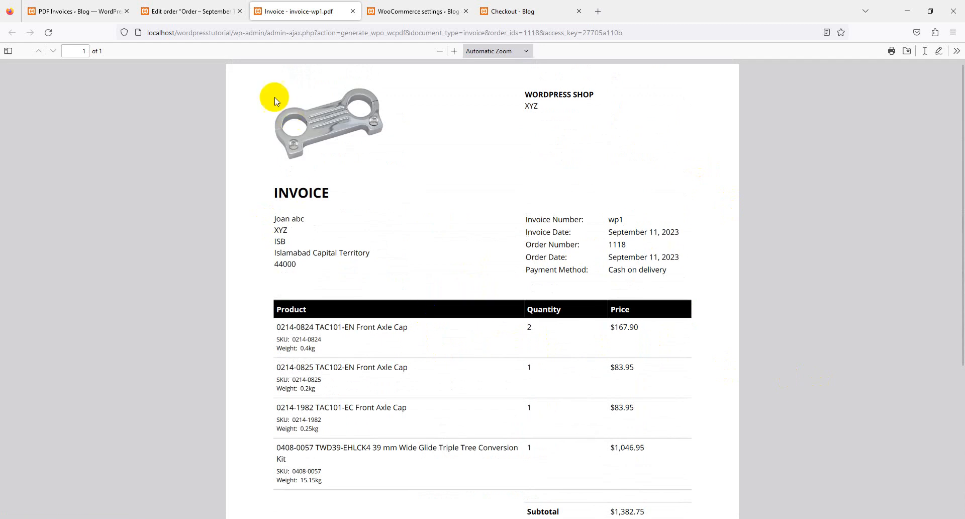
left_click(161, 7)
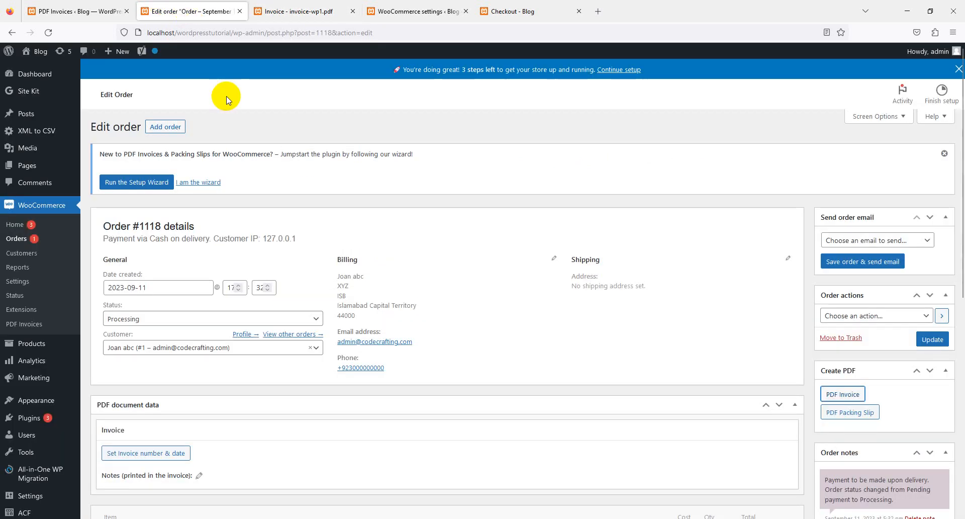